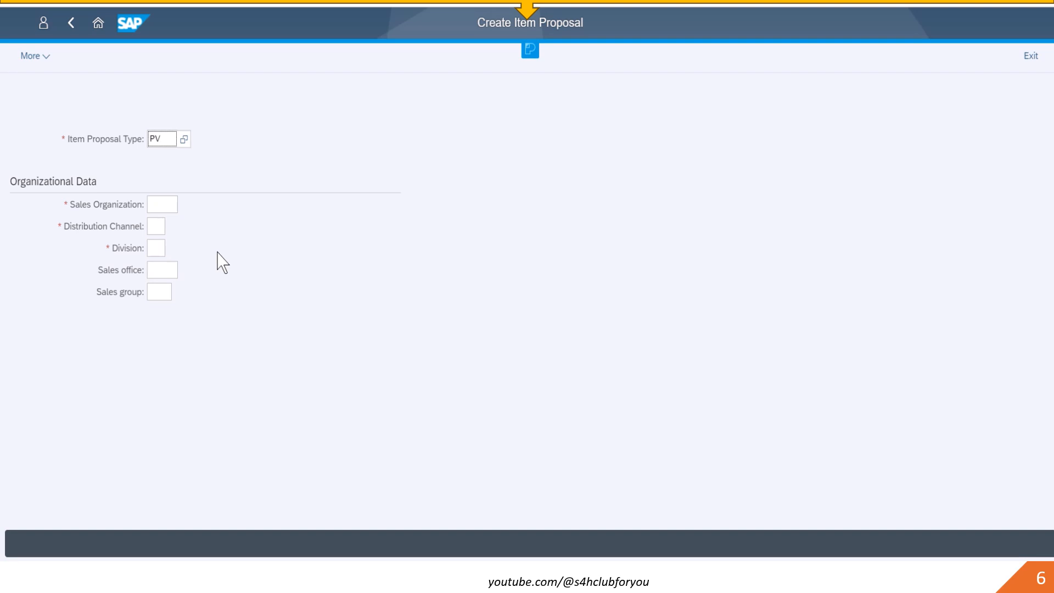
# - Enter sales organization 1710, distribution channel 10 and division 00 for item proposal type PV and continue
pyautogui.press('Tab')
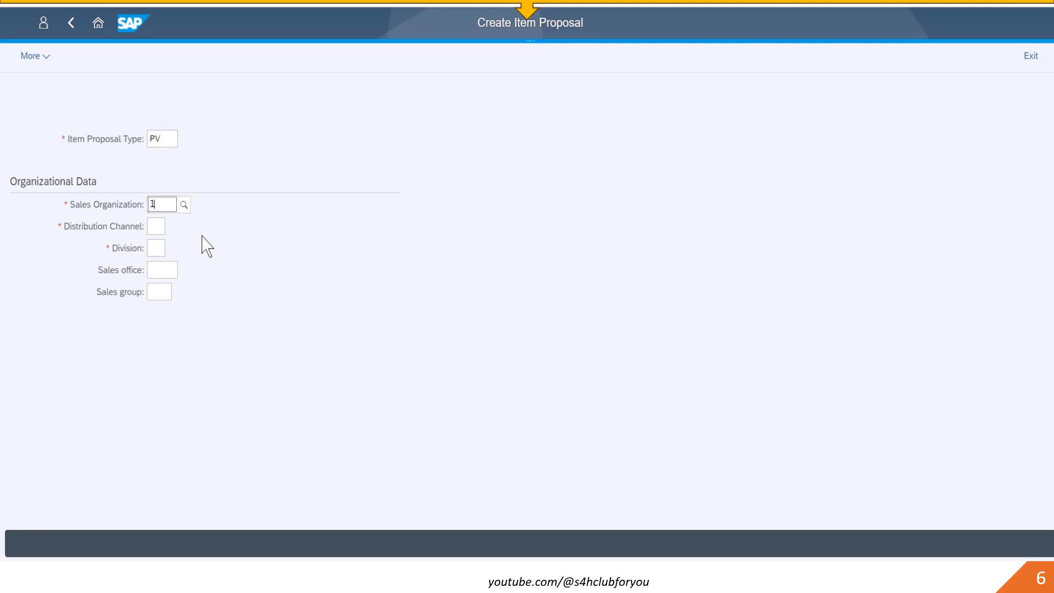
pyautogui.write('1')
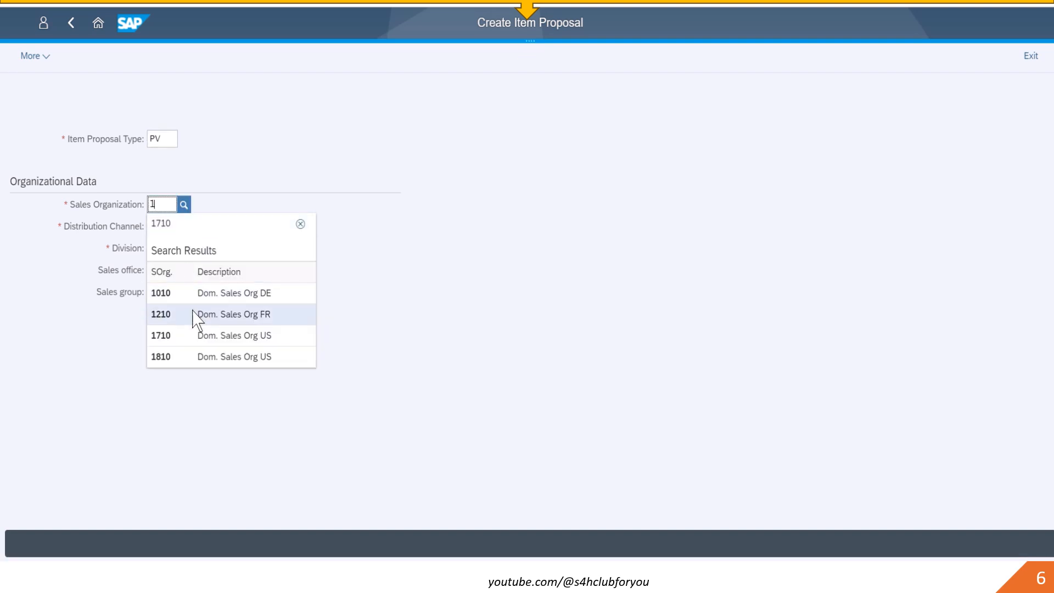
pyautogui.click(195, 336)
pyautogui.click(156, 225)
pyautogui.write('1')
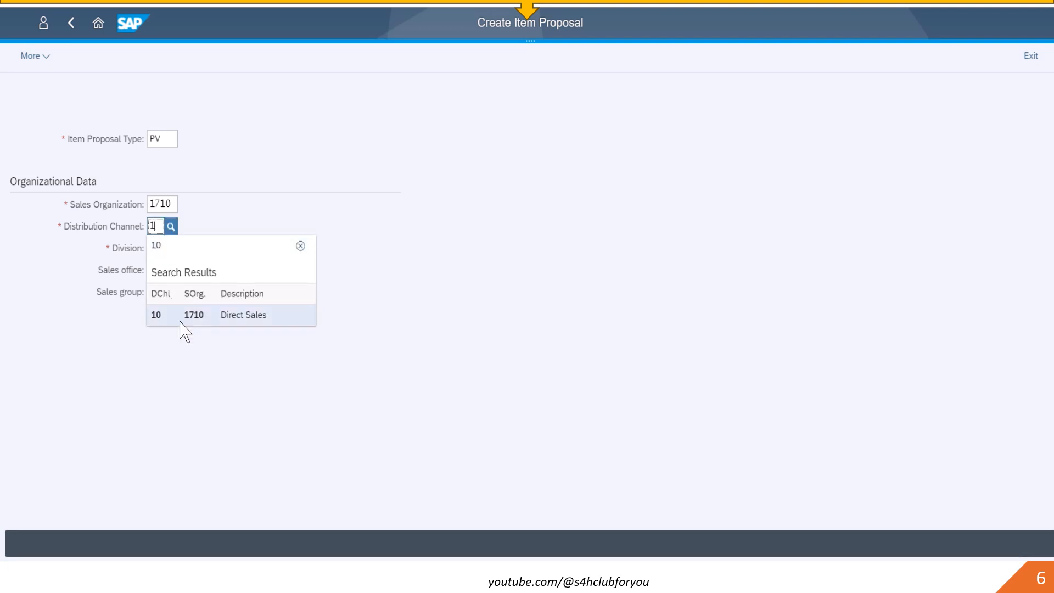
pyautogui.click(181, 318)
pyautogui.click(154, 247)
pyautogui.write('00')
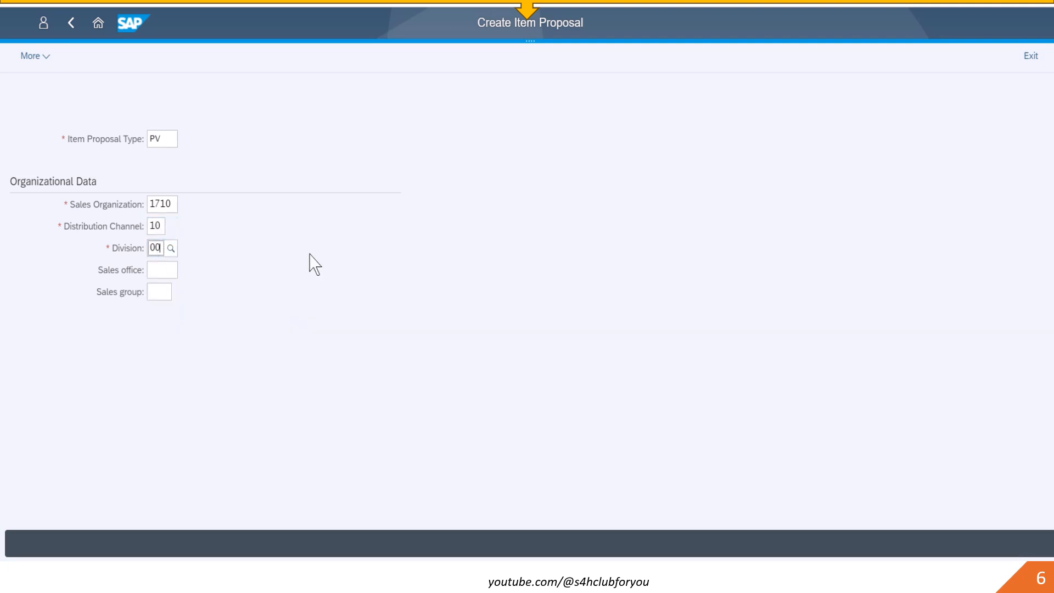
pyautogui.press('Return')
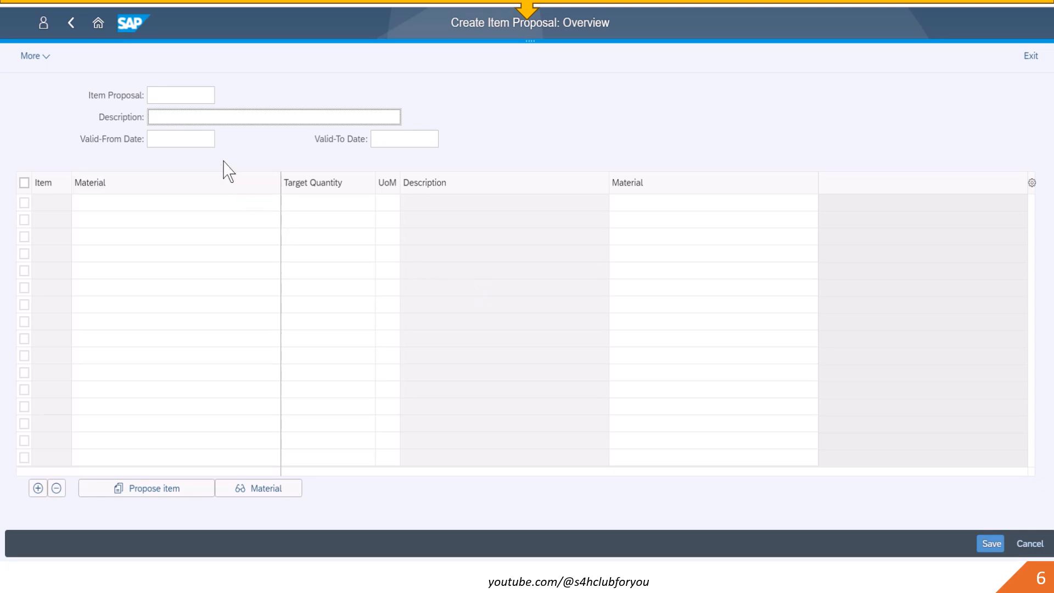
# - Set the item proposal description to MATERIAL PROPOSAL 2
pyautogui.write('MATERIAL P')
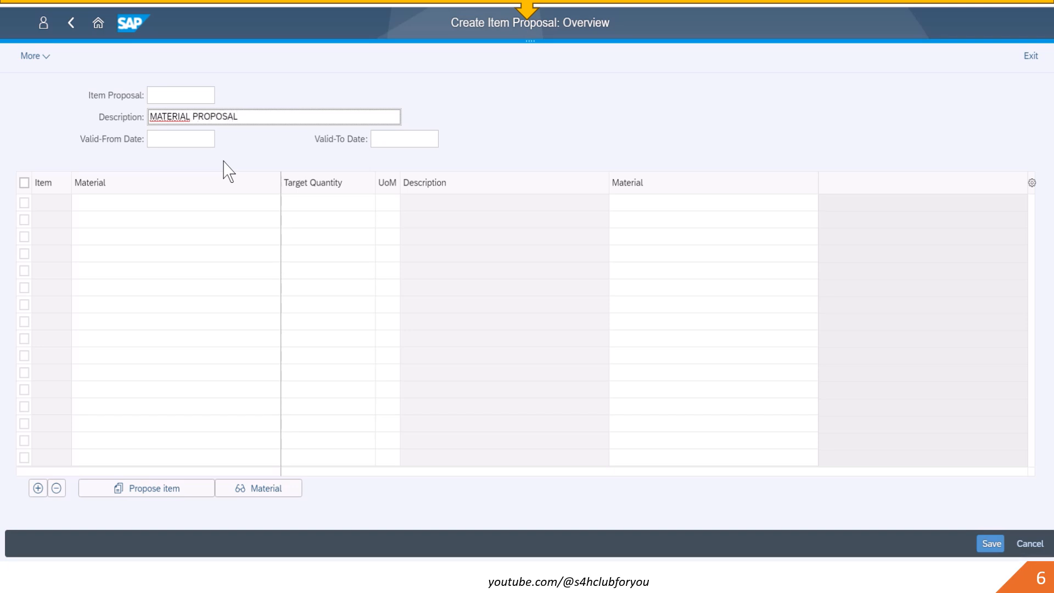
pyautogui.write('ROPOSAL 2')
# - Add material M-01 (SUNNY 01) as the first item with target quantity 100
pyautogui.click(194, 203)
pyautogui.write('SUNN')
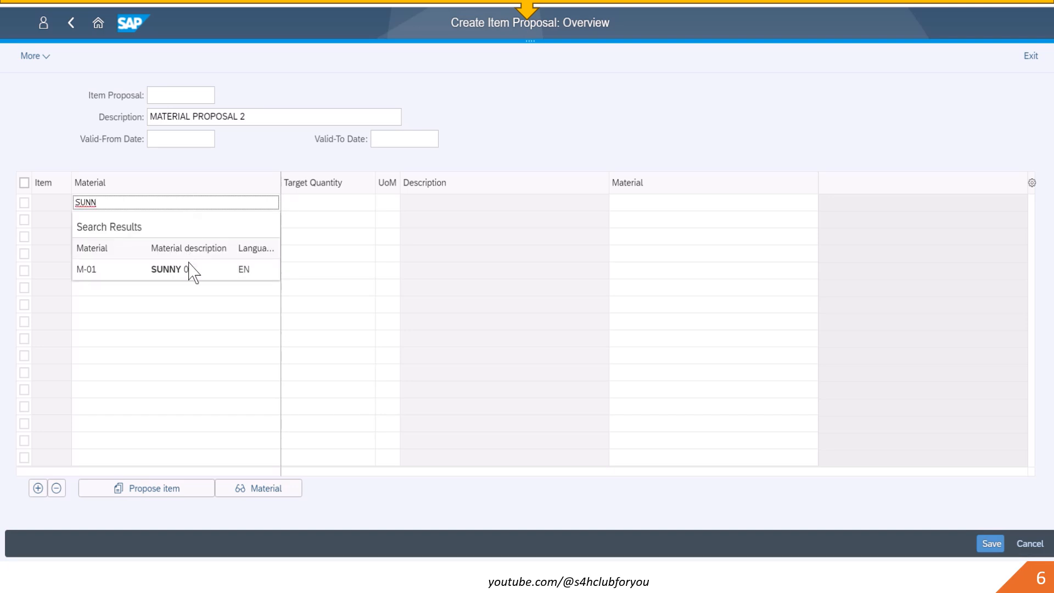
pyautogui.click(192, 269)
pyautogui.click(322, 201)
pyautogui.write('100')
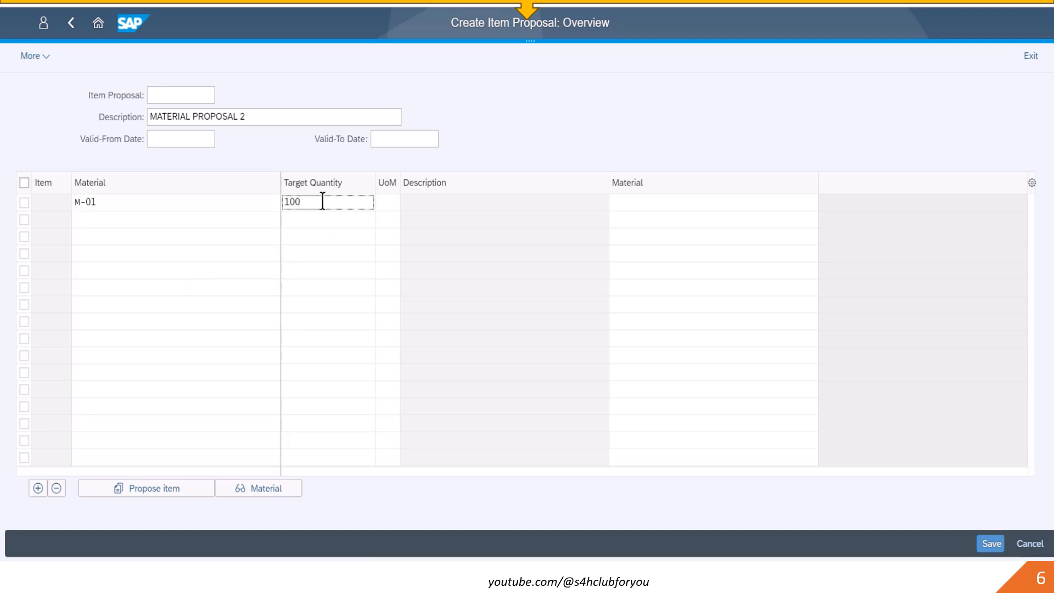
pyautogui.press('Return')
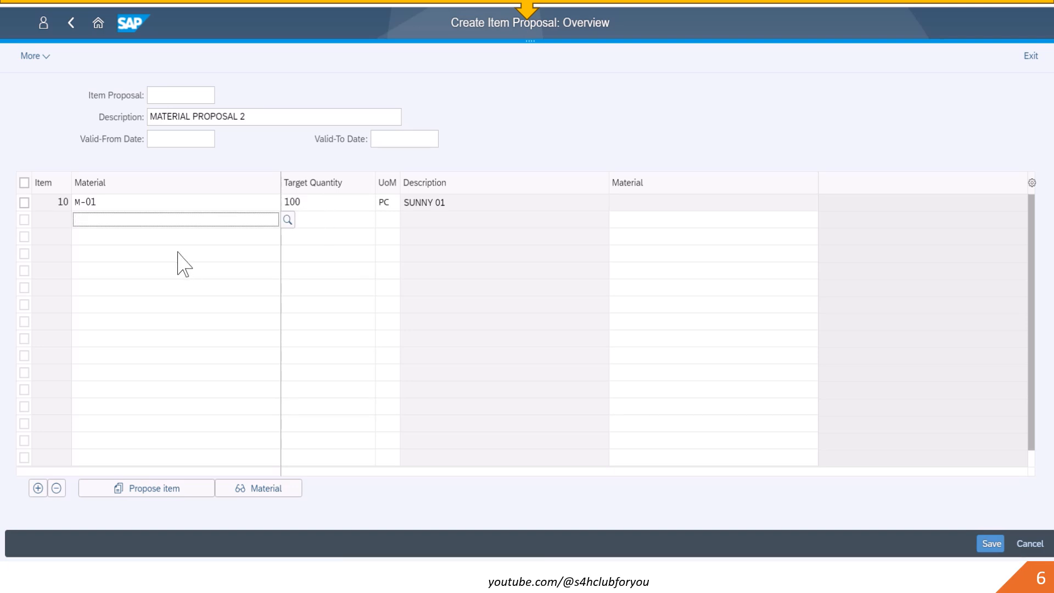
# - Add material 132 as the second item with target quantity 100
pyautogui.write('FERT')
pyautogui.press('BackSpace')
pyautogui.press('BackSpace')
pyautogui.press('BackSpace')
pyautogui.press('BackSpace')
pyautogui.write('SE')
pyautogui.press('BackSpace')
pyautogui.press('BackSpace')
pyautogui.write('FIS')
pyautogui.press('BackSpace')
pyautogui.write('NI')
pyautogui.press('BackSpace')
pyautogui.press('BackSpace')
pyautogui.press('BackSpace')
pyautogui.press('BackSpace')
pyautogui.write('1')
pyautogui.press('Return')
pyautogui.click(332, 219)
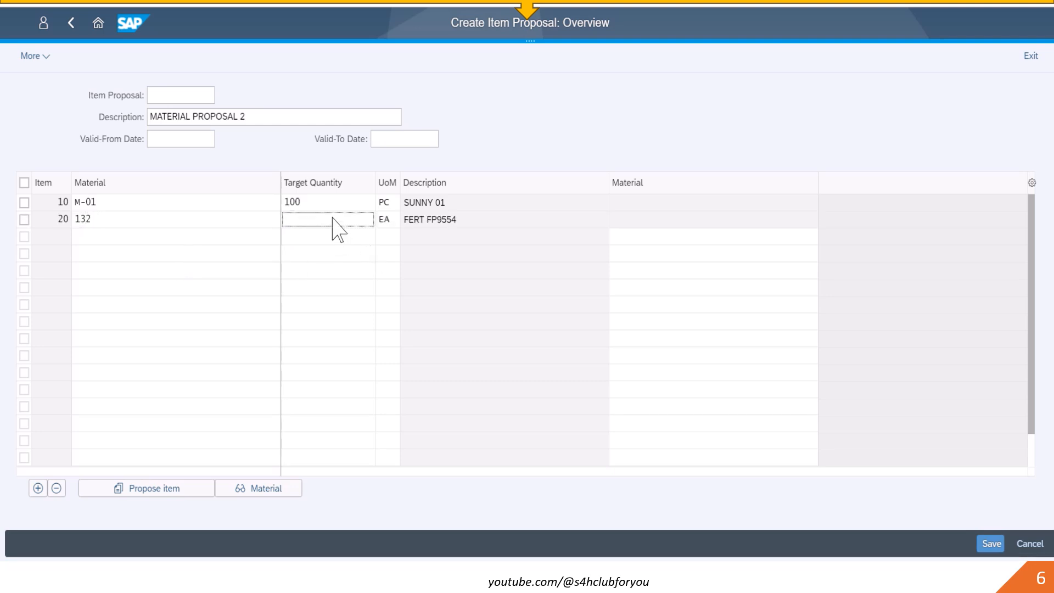
pyautogui.write('100')
pyautogui.press('Return')
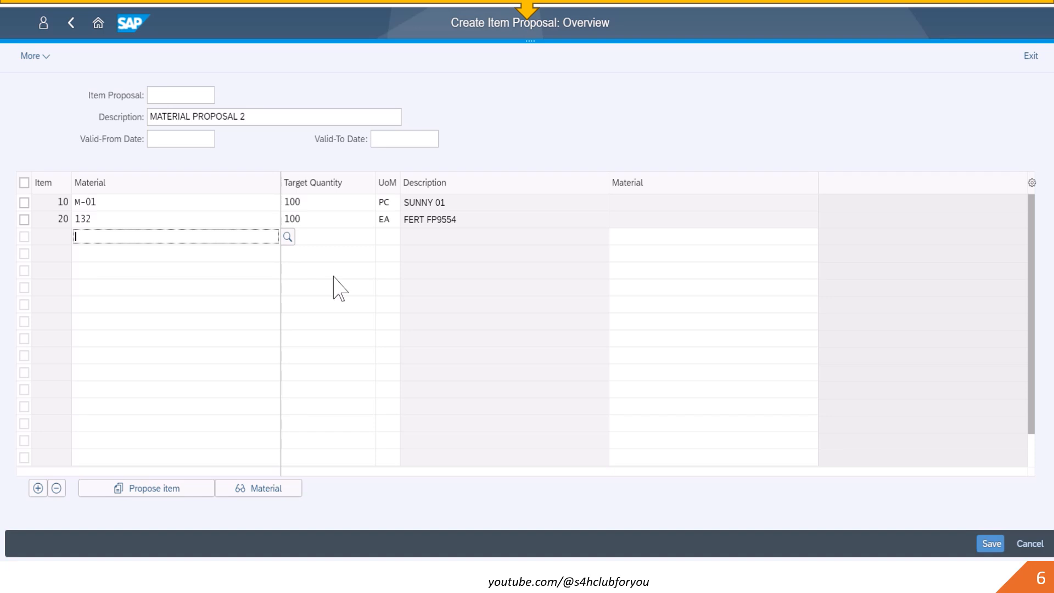
# - Find A000004 (CONVEYOR BELT - SPECIAL) through the sales material by description search, add it with quantity 100, and save the proposal
pyautogui.press('F4')
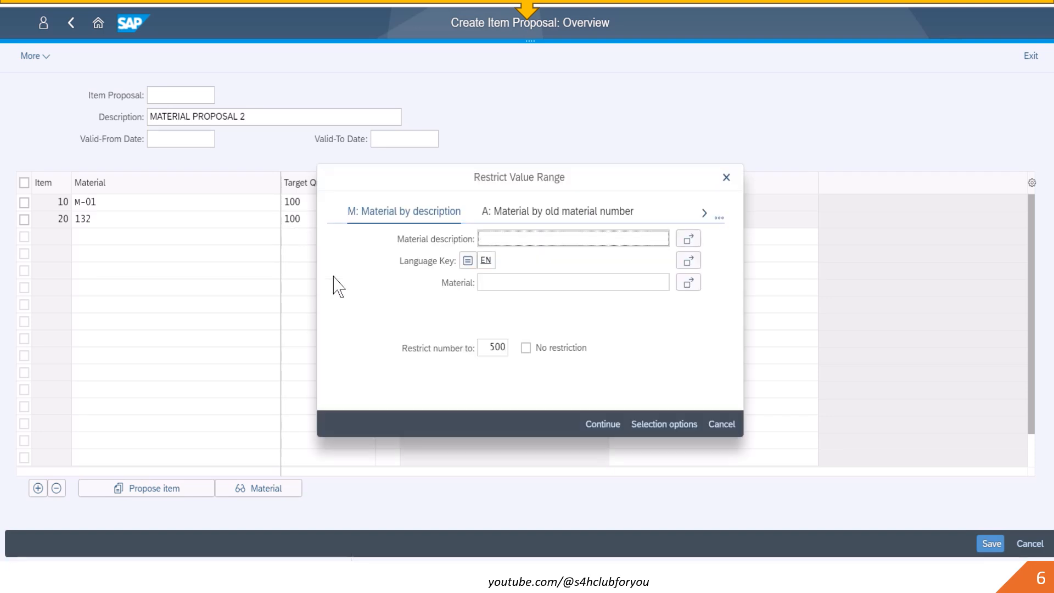
pyautogui.click(718, 219)
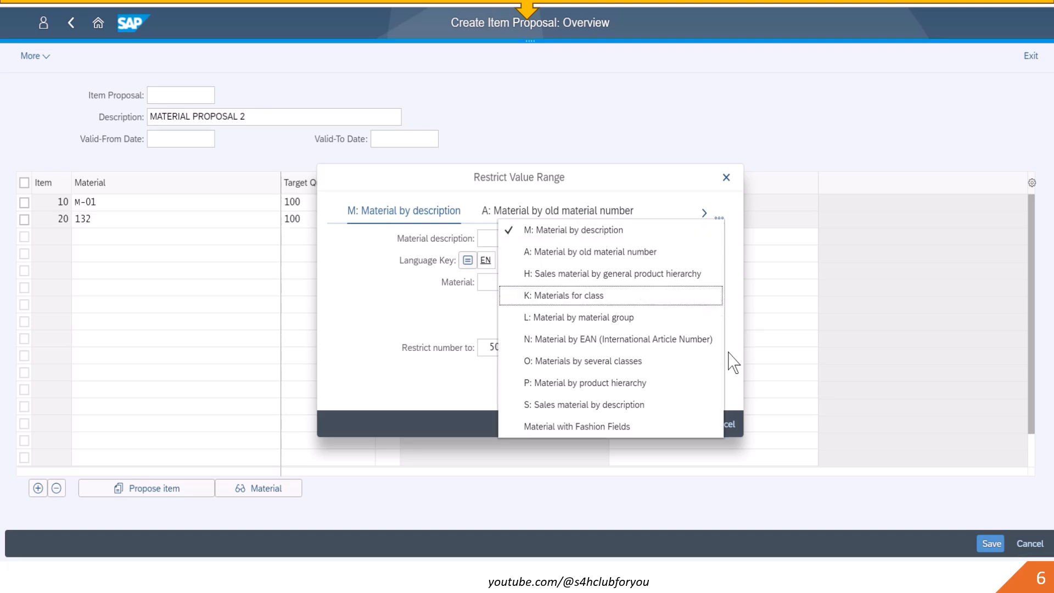
pyautogui.click(627, 406)
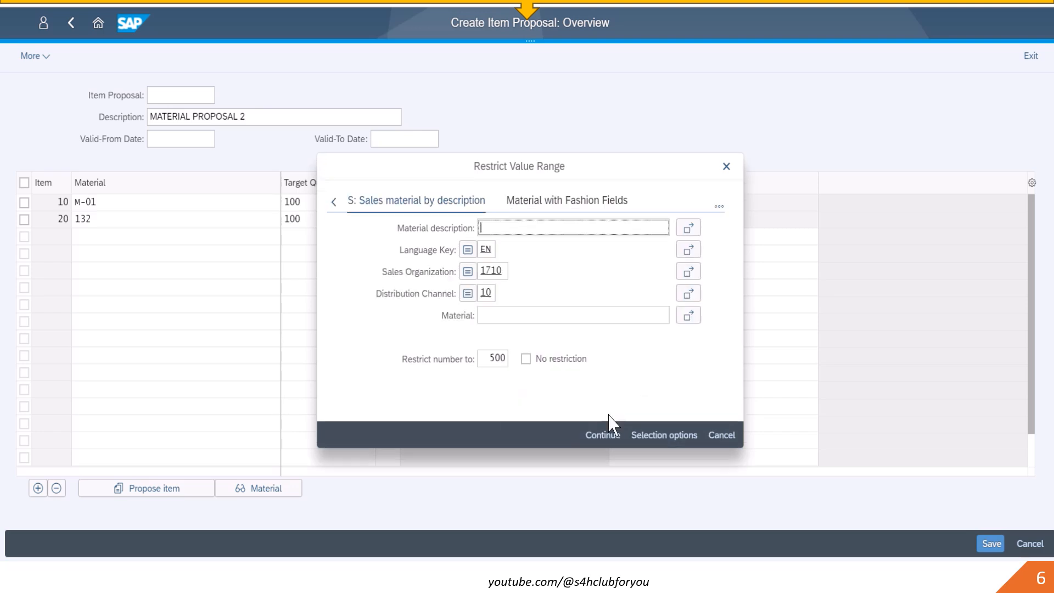
pyautogui.click(604, 437)
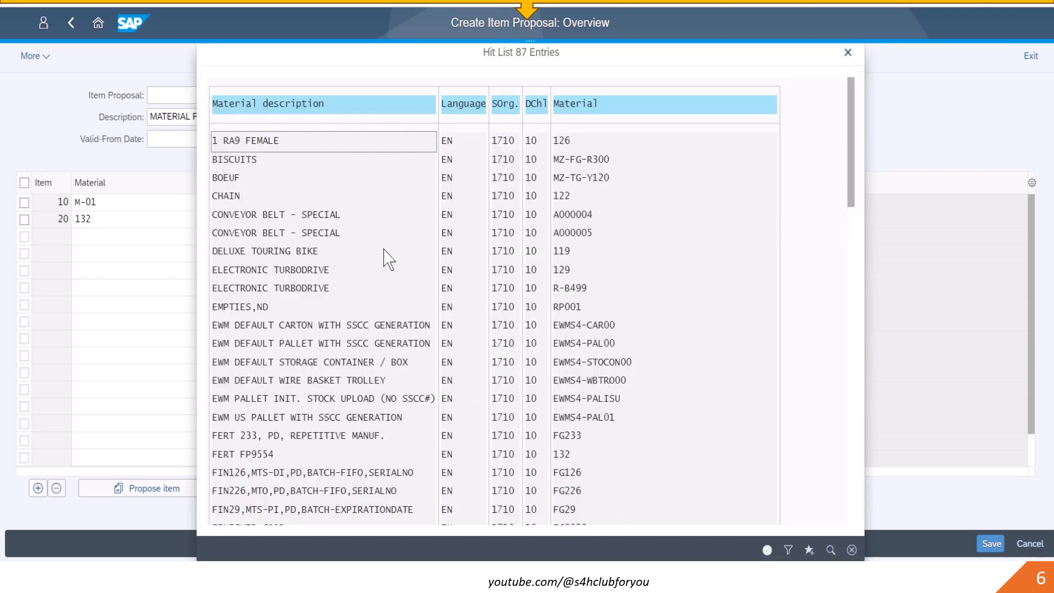
pyautogui.doubleClick(238, 216)
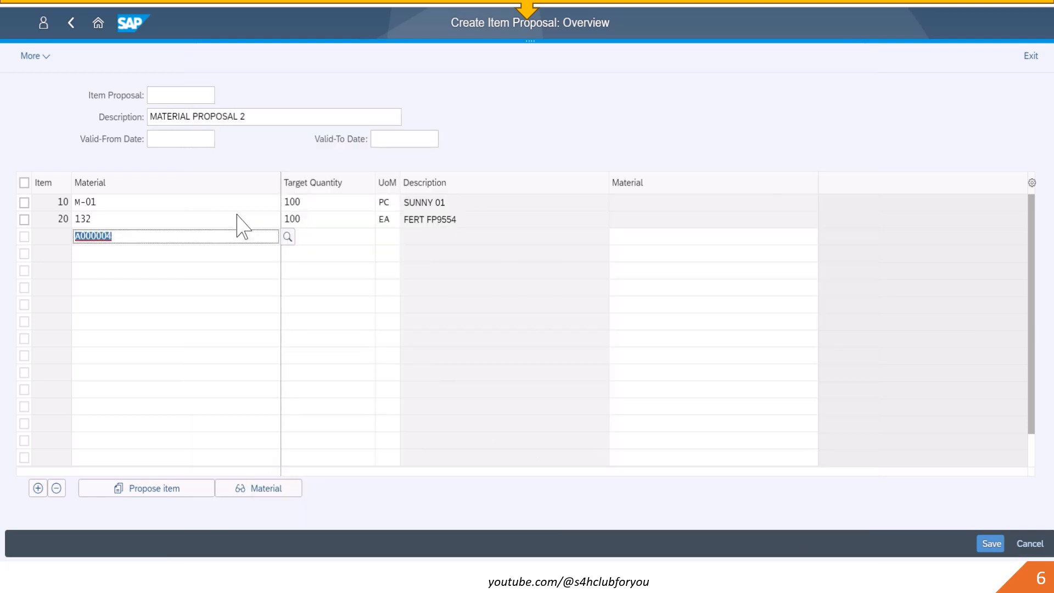
pyautogui.press('Tab')
pyautogui.write('100')
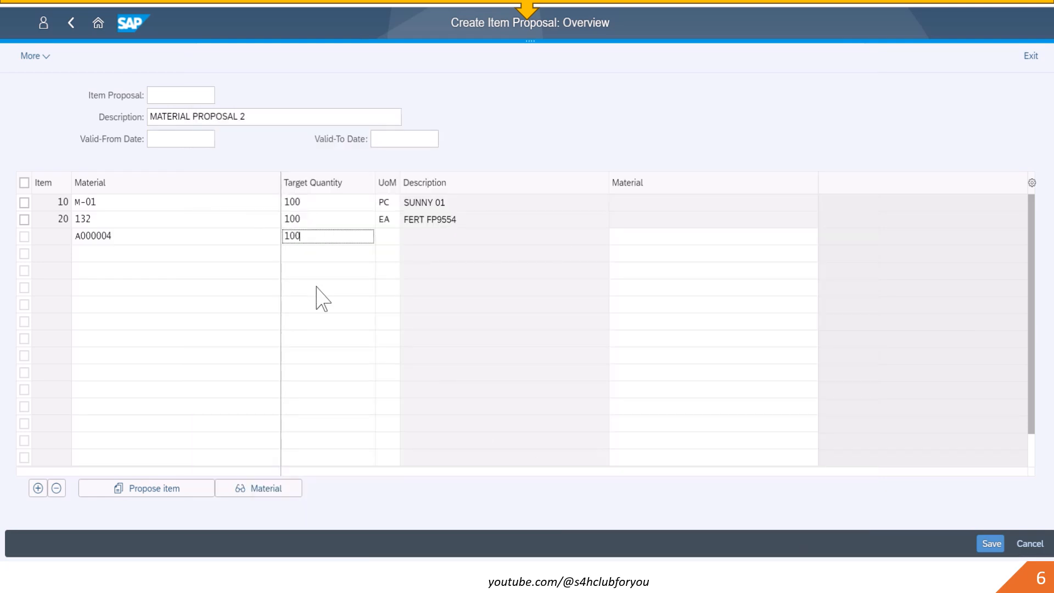
pyautogui.press('Return')
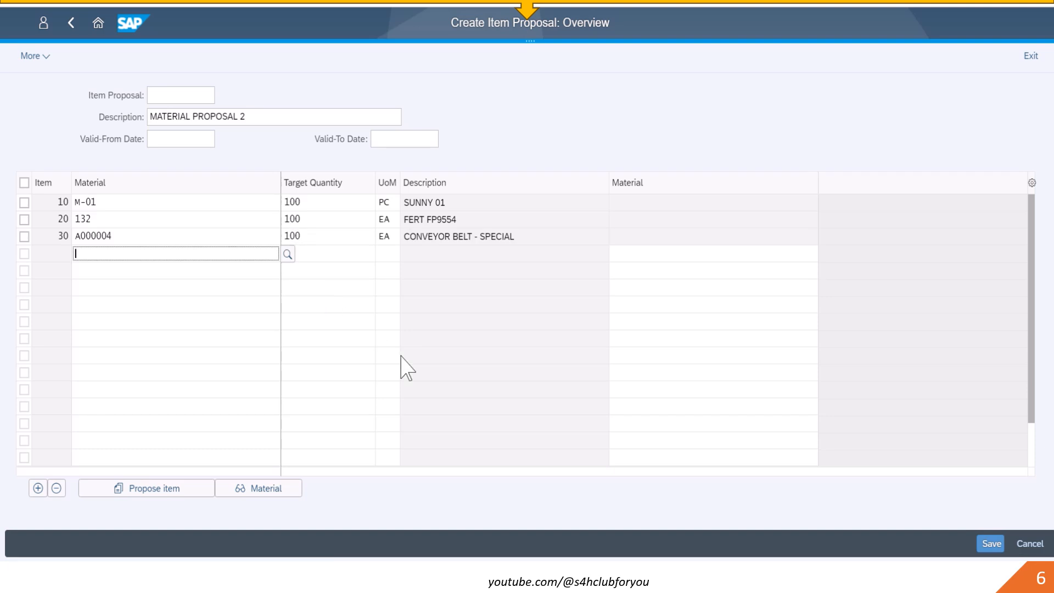
pyautogui.click(991, 544)
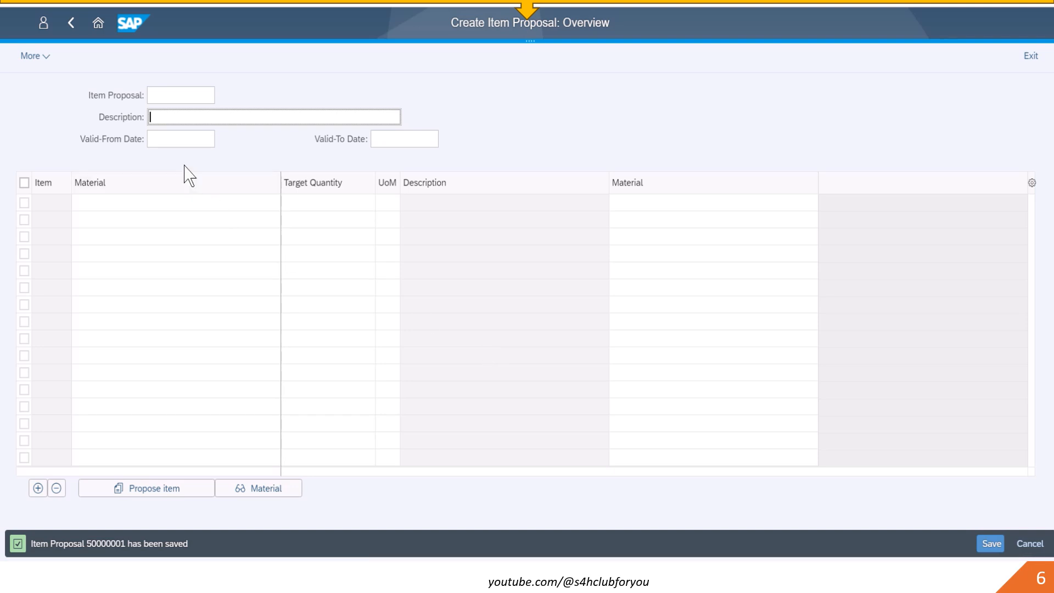
# - Display the saved item proposal 50000001
pyautogui.click(46, 58)
pyautogui.moveTo(61, 100)
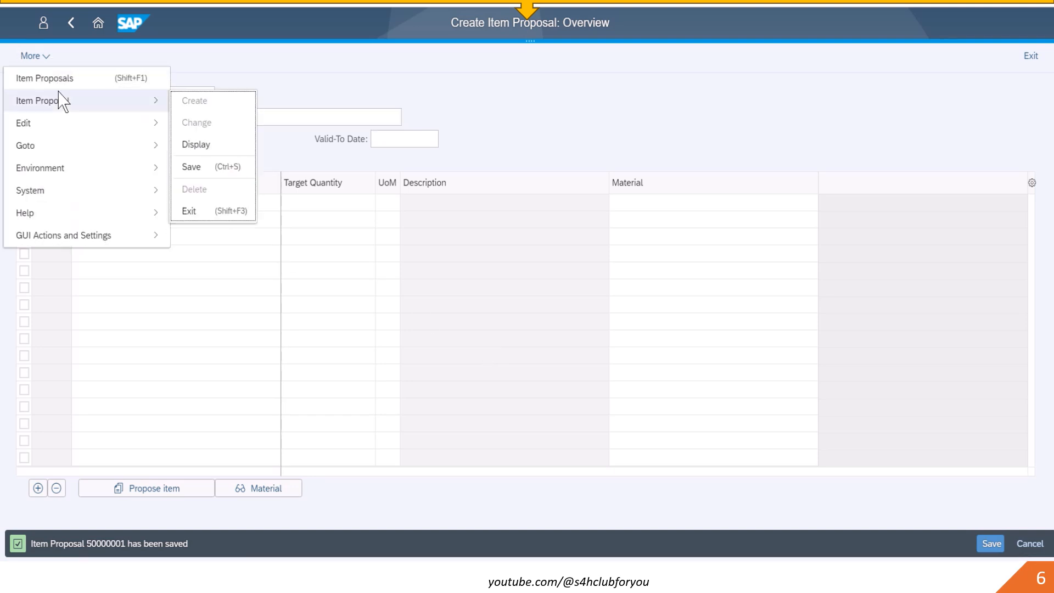
pyautogui.click(204, 145)
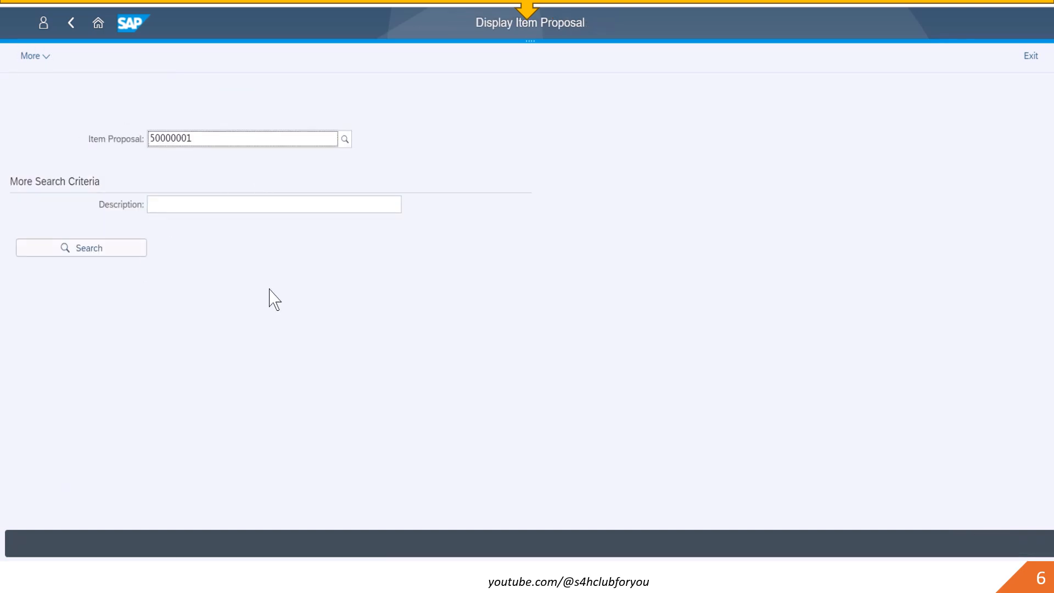
pyautogui.press('Return')
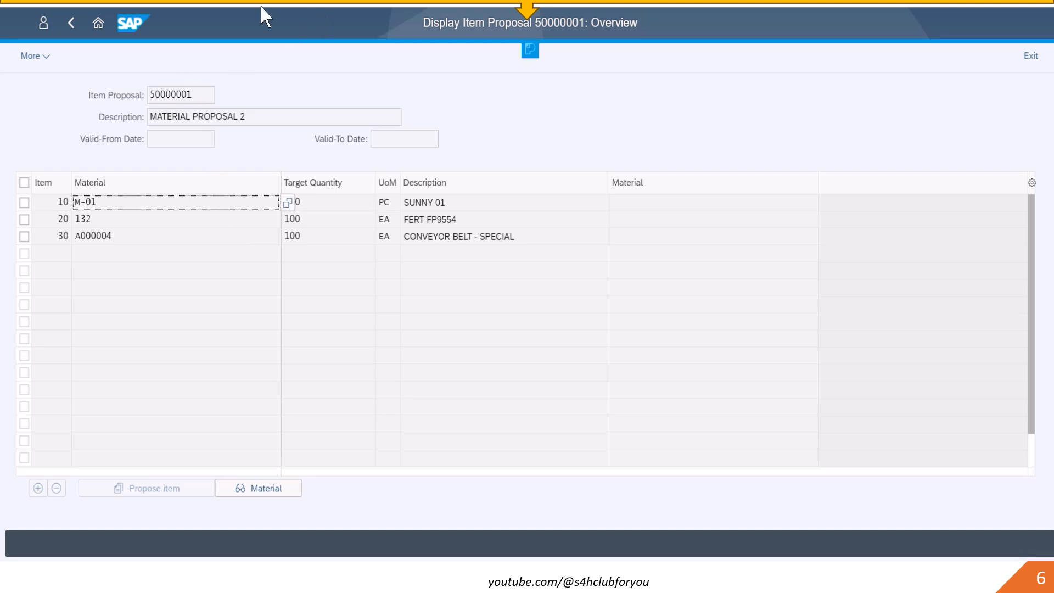
# - Return to the launchpad home and start creating a sales order of type OR
pyautogui.click(99, 24)
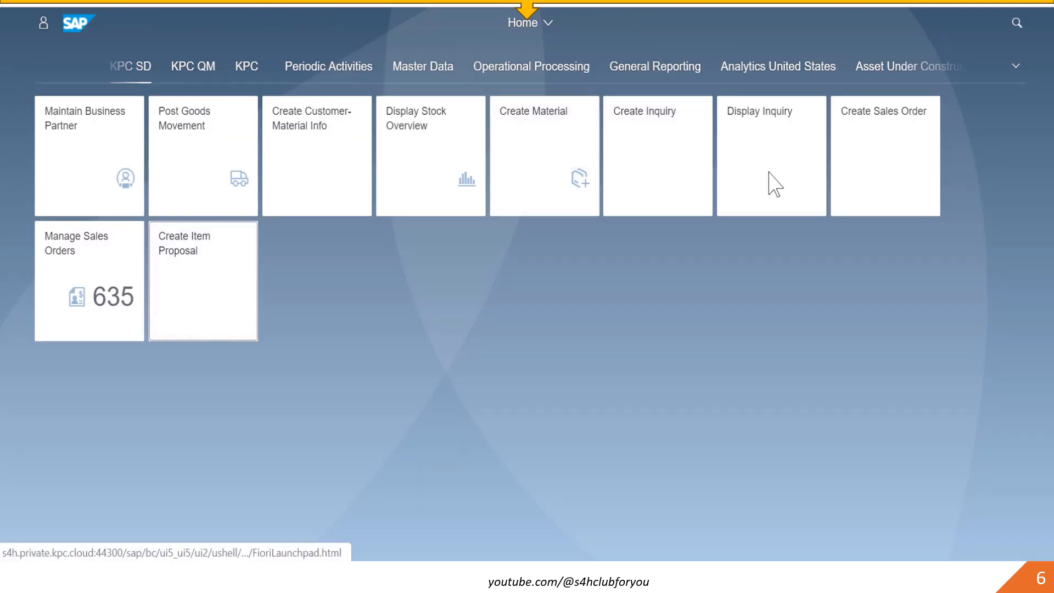
pyautogui.click(881, 174)
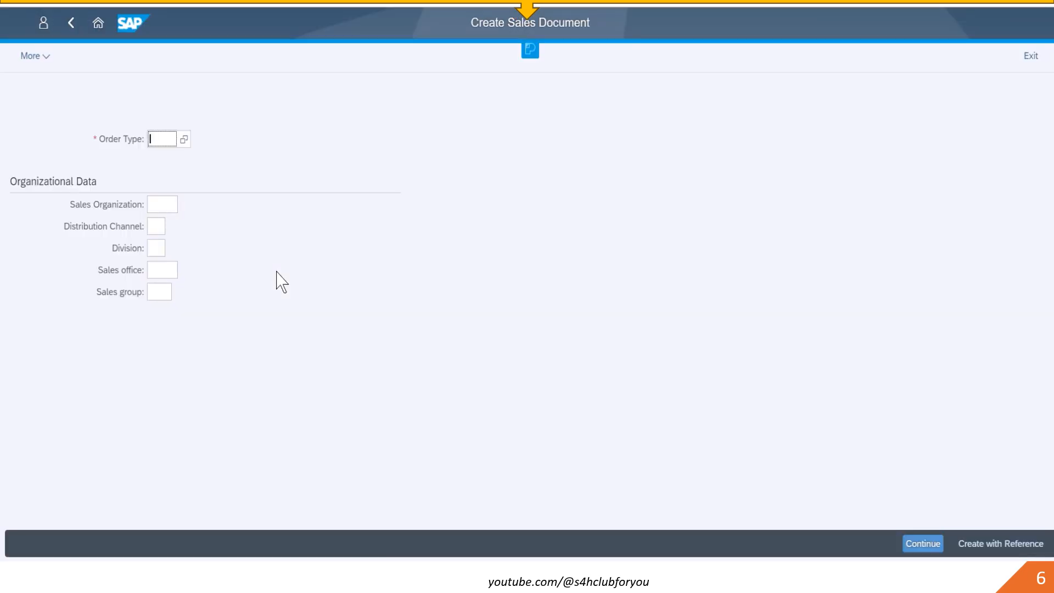
pyautogui.write('OR')
pyautogui.press('Return')
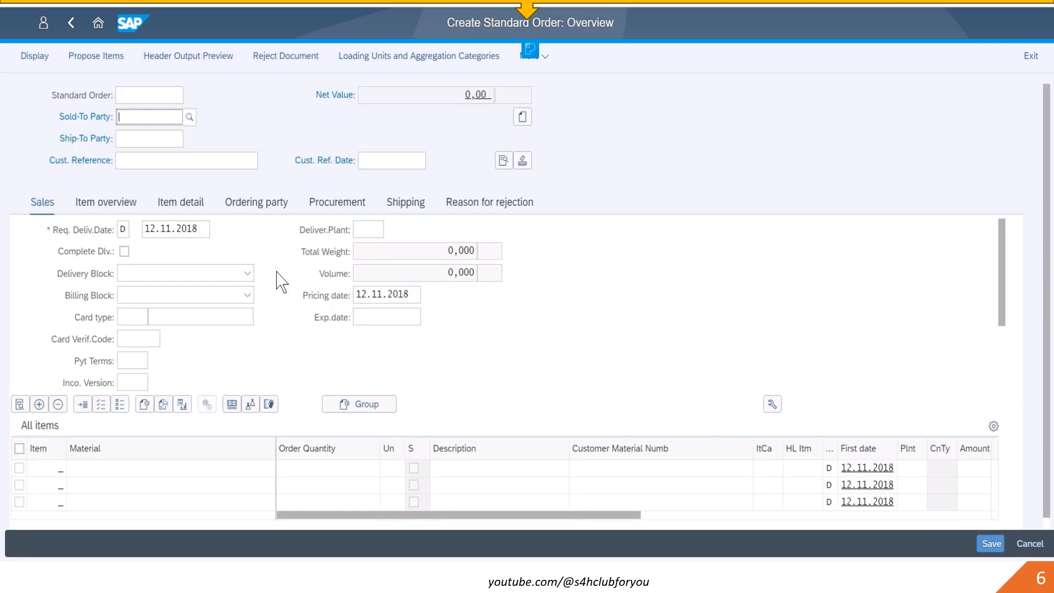
# - Search for and select the Becker Berlin customer as sold-to party
pyautogui.write('BEC')
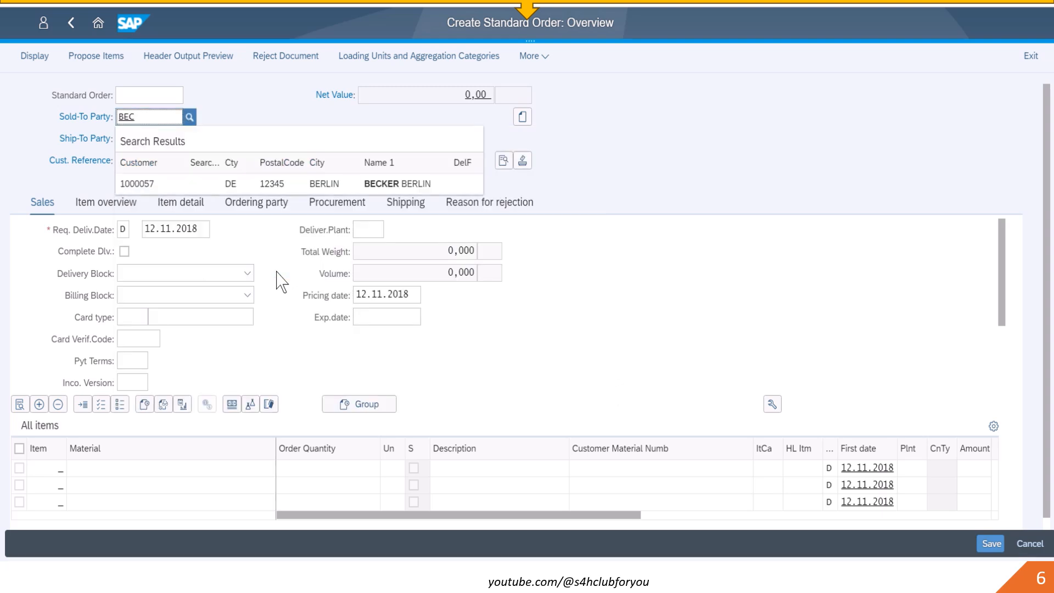
pyautogui.click(284, 186)
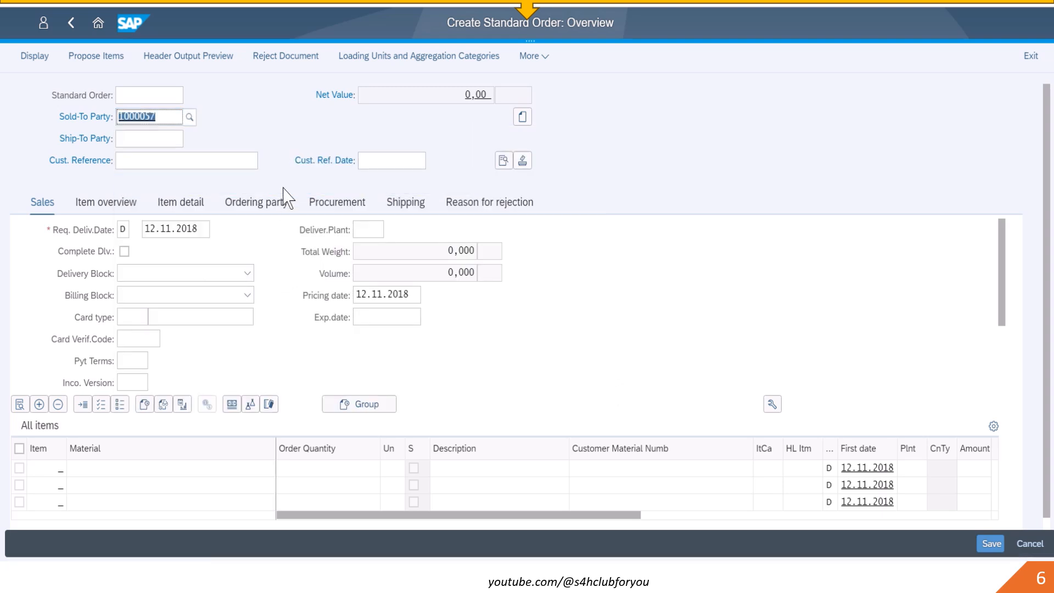
# - Enter customer reference TEST ITEM PROPOSAL and payment terms 0001
pyautogui.press('Tab')
pyautogui.press('Tab')
pyautogui.write('TEST')
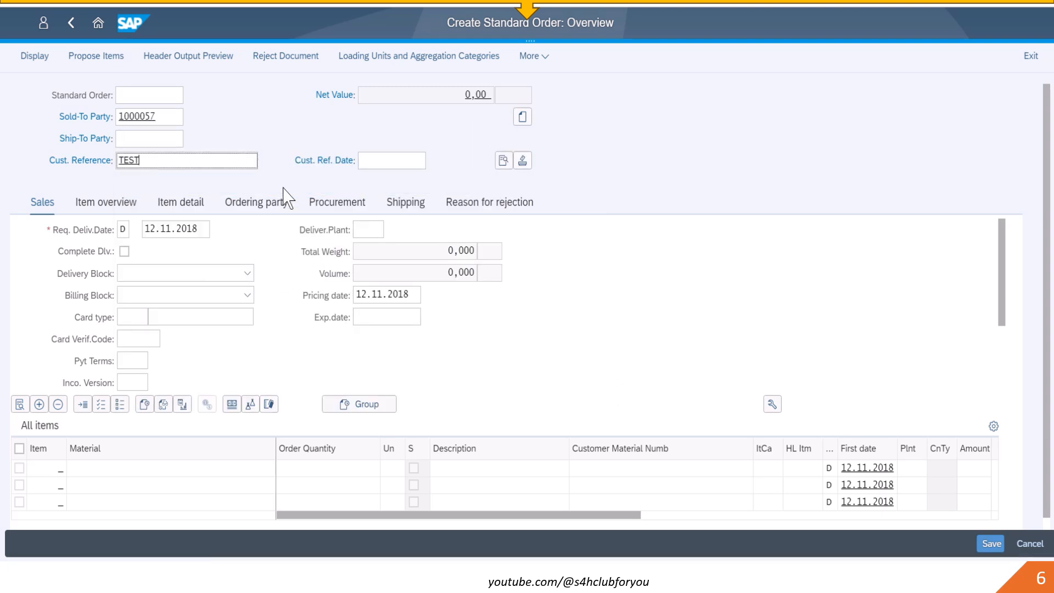
pyautogui.write(' ITEM PROPOSAL')
pyautogui.press('Return')
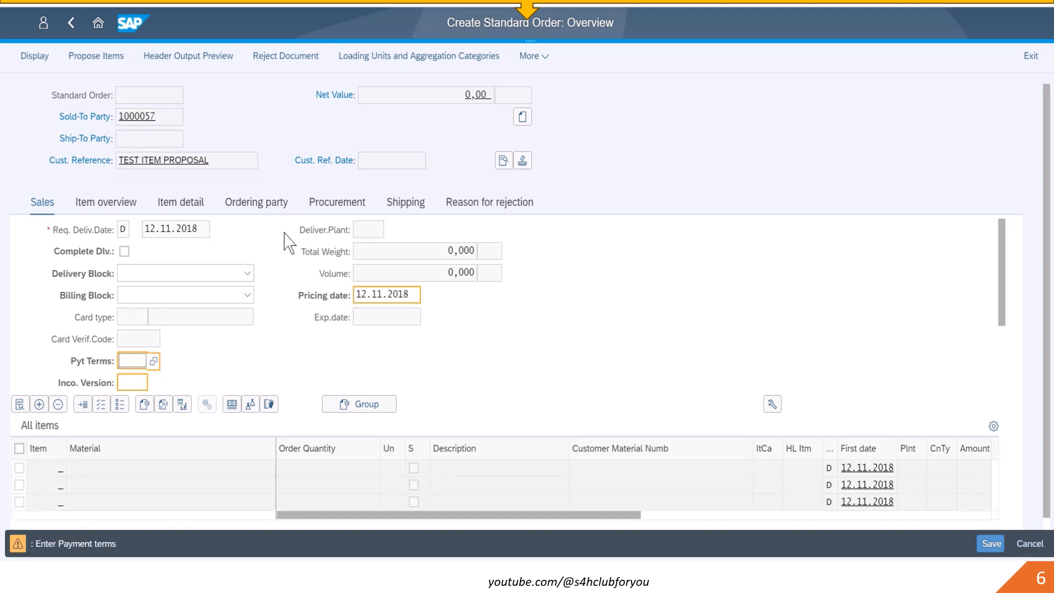
pyautogui.write('0001')
pyautogui.press('Return')
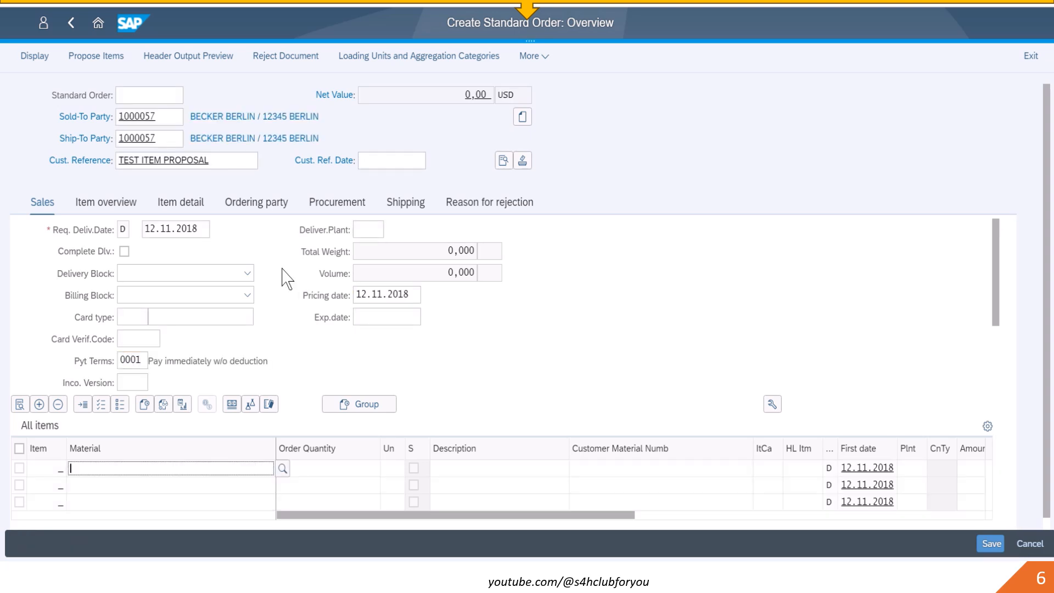
# - Propose items into the order from item proposal 50000001 of type PV, without default quantities
pyautogui.click(96, 56)
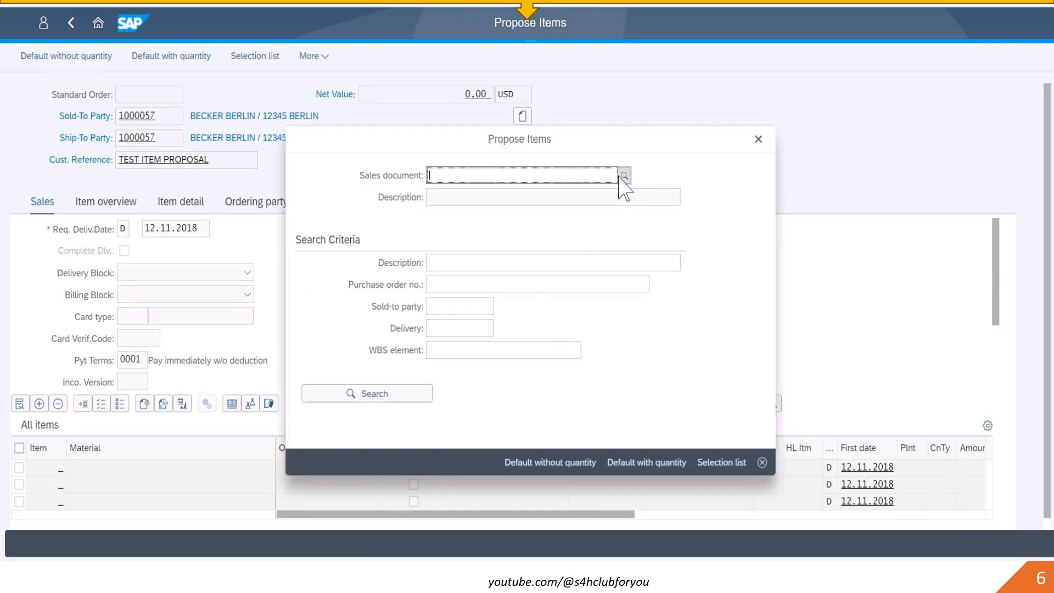
pyautogui.click(625, 292)
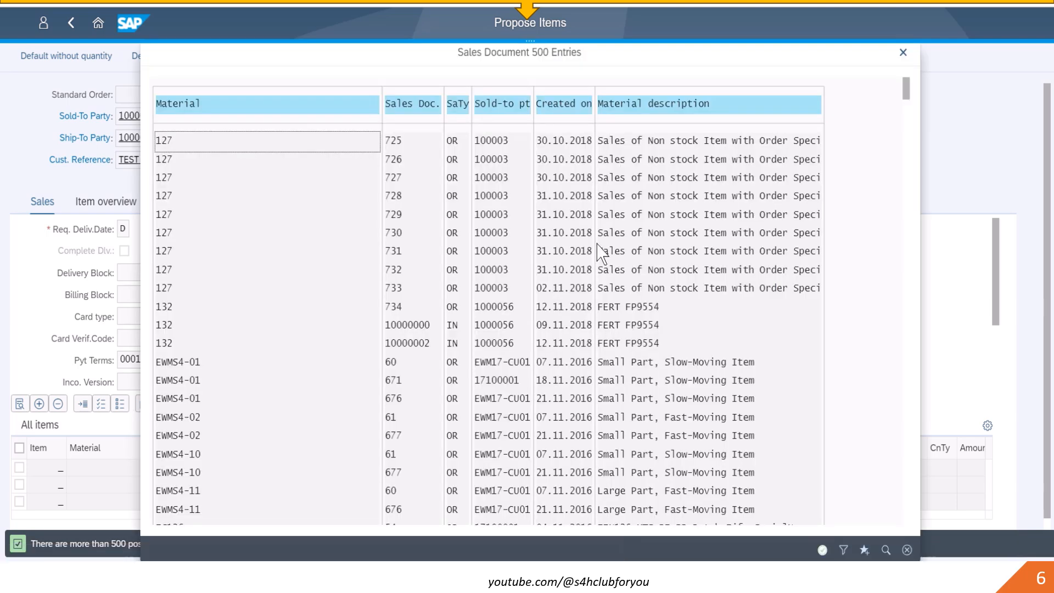
pyautogui.click(906, 550)
pyautogui.click(461, 104)
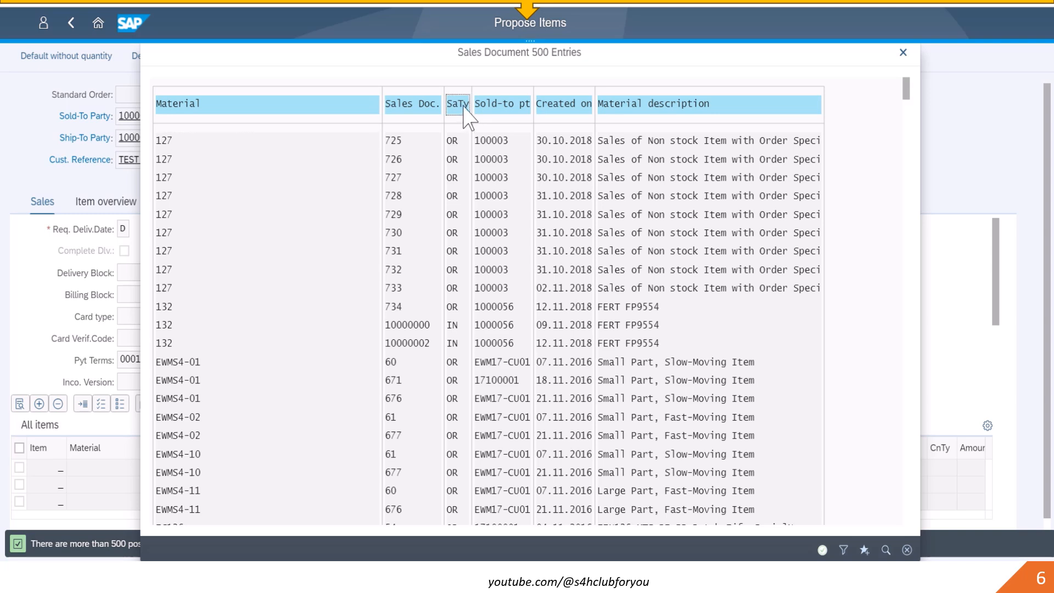
pyautogui.click(843, 549)
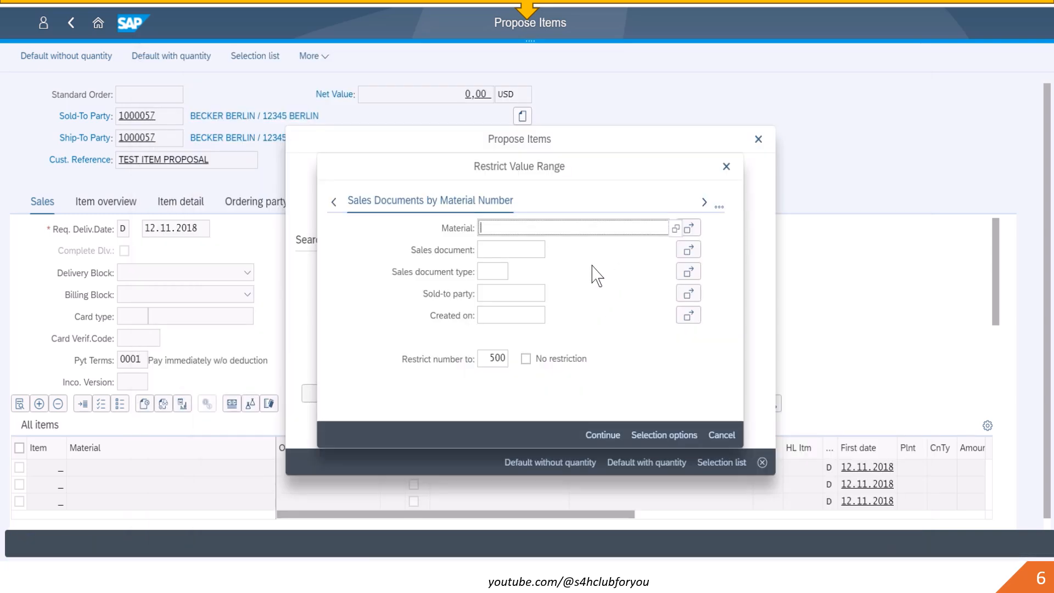
pyautogui.click(499, 273)
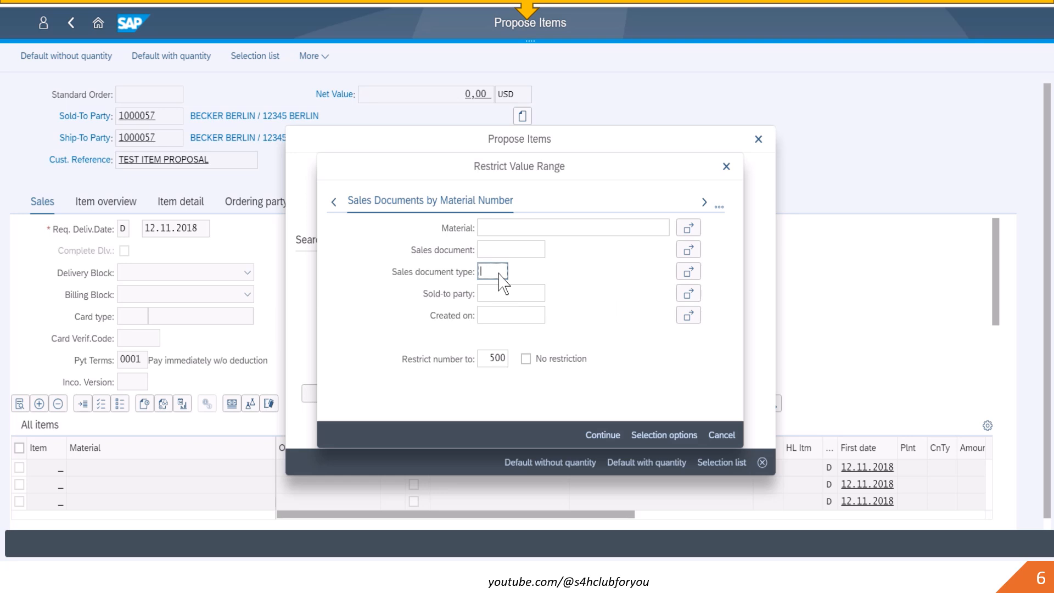
pyautogui.write('PV')
pyautogui.press('Return')
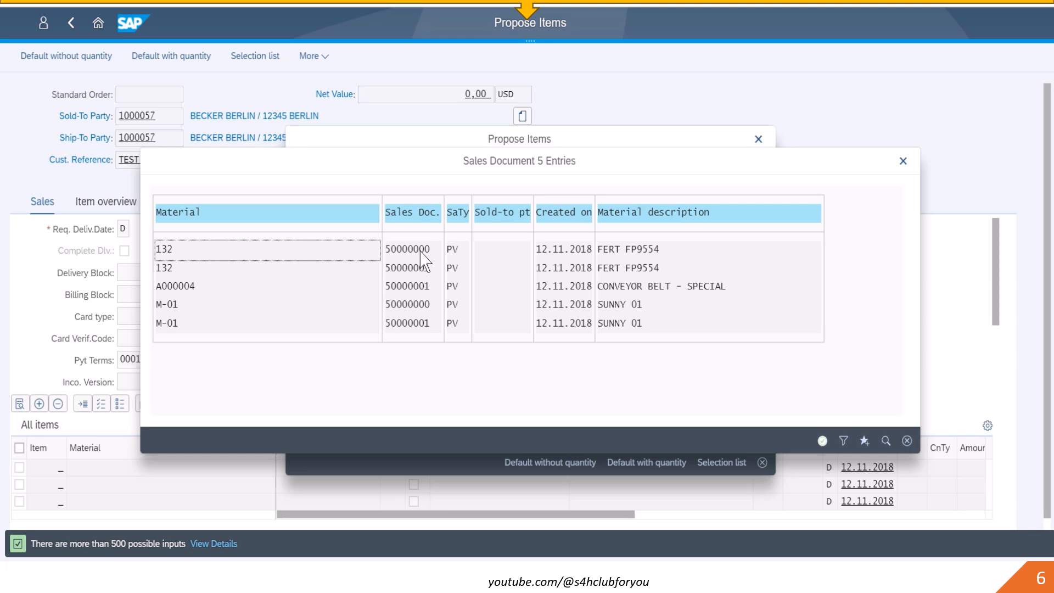
pyautogui.doubleClick(420, 270)
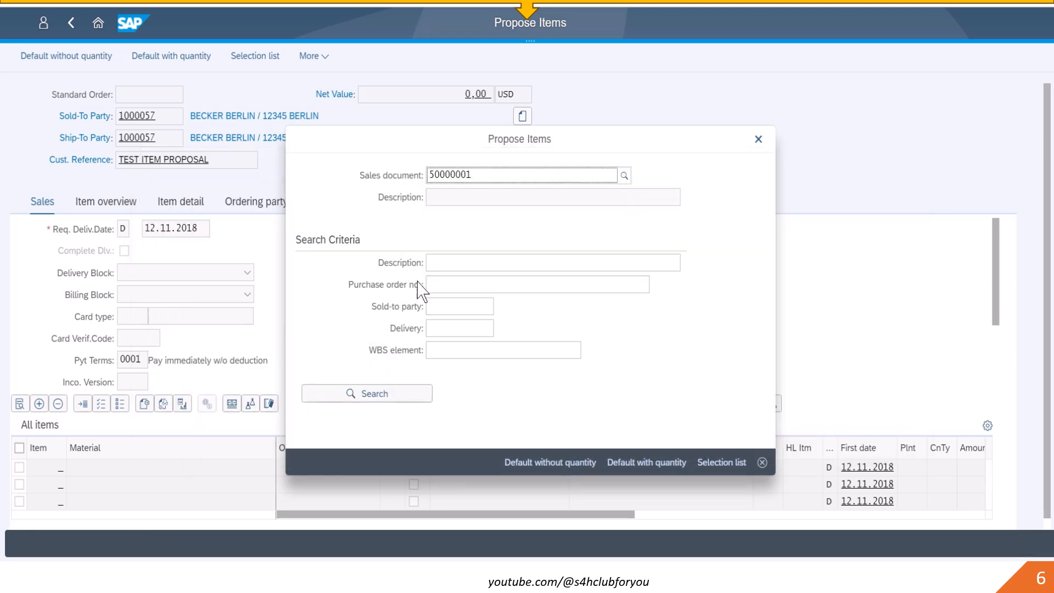
pyautogui.click(551, 464)
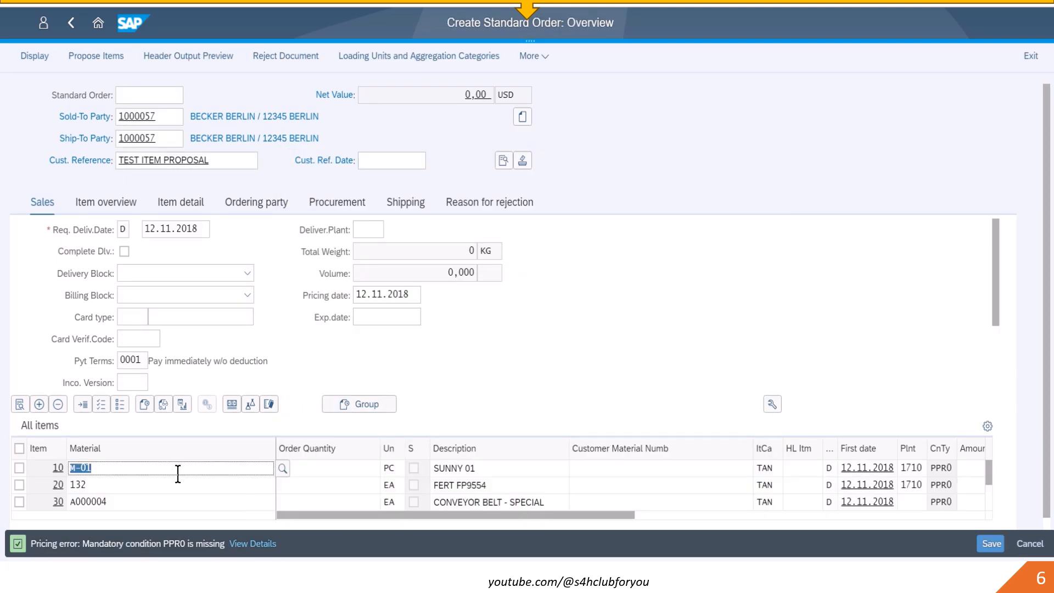
# - Set the order quantity of all three proposed items to 1 and confirm the entries
pyautogui.click(348, 468)
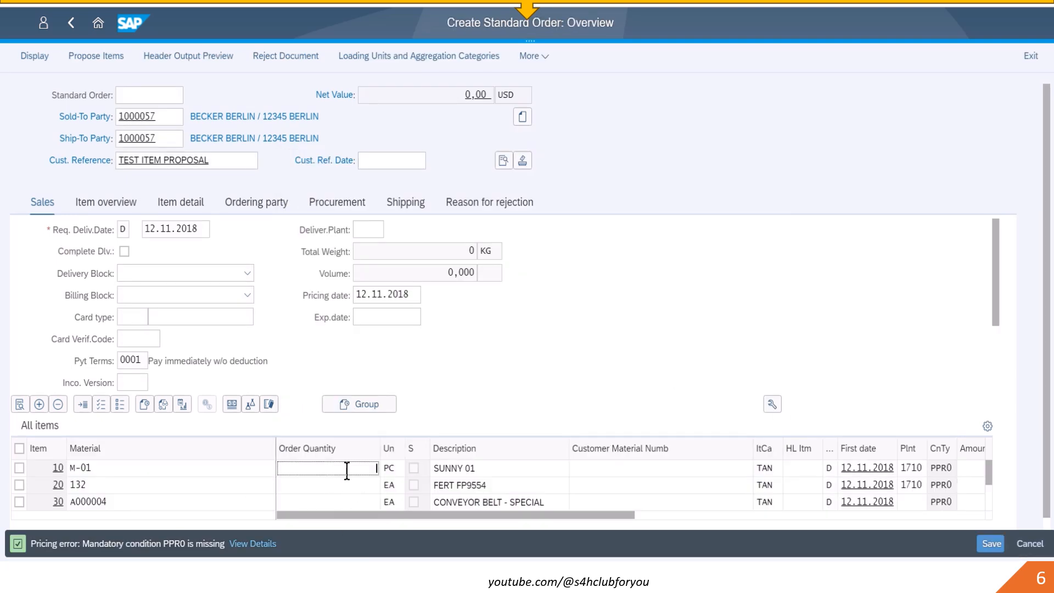
pyautogui.write('1')
pyautogui.click(364, 487)
pyautogui.write('1')
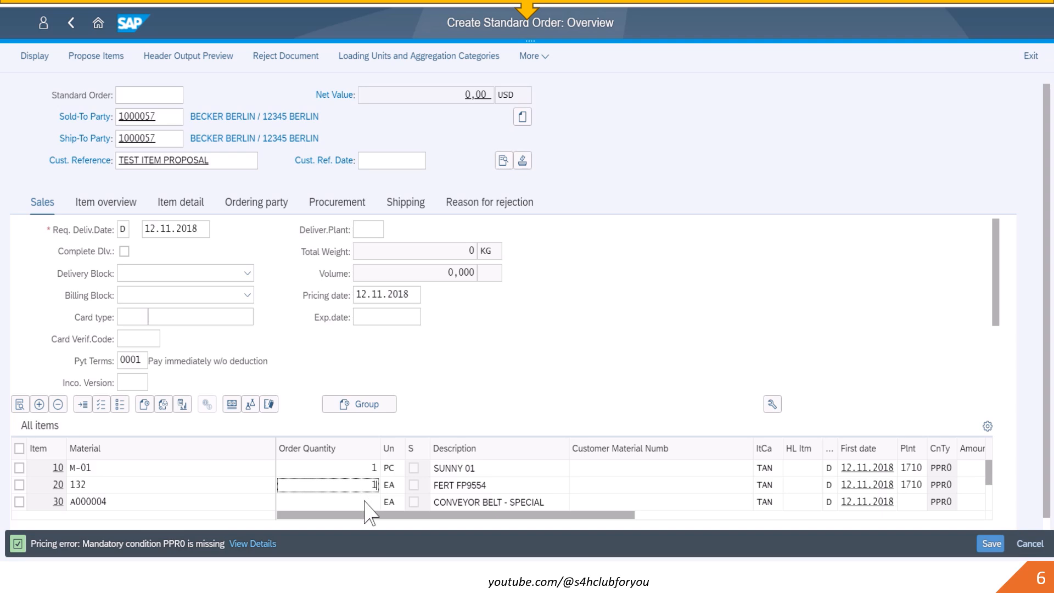
pyautogui.click(364, 501)
pyautogui.write('1')
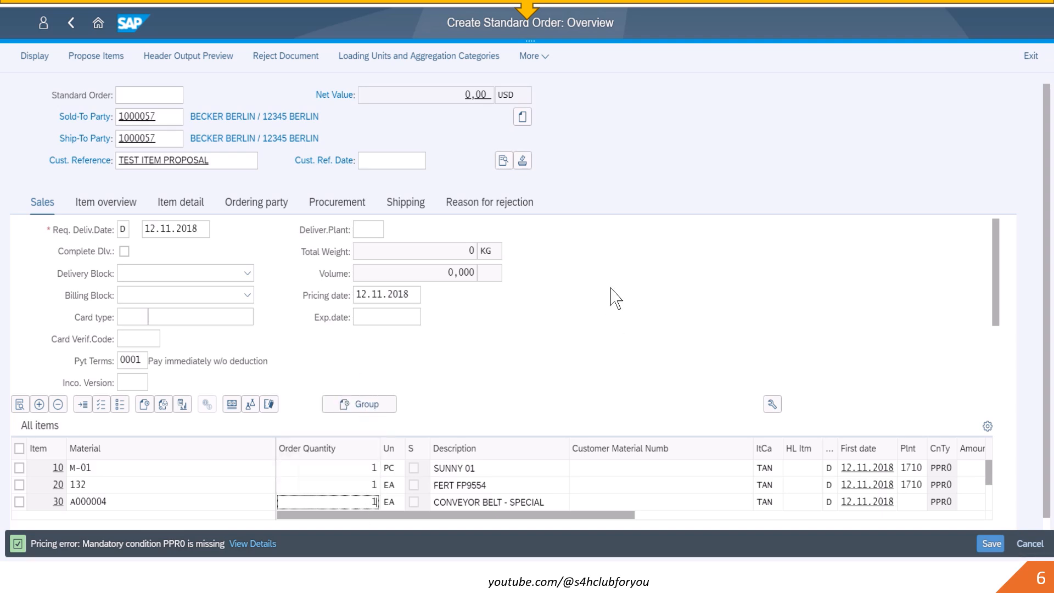
pyautogui.press('Return')
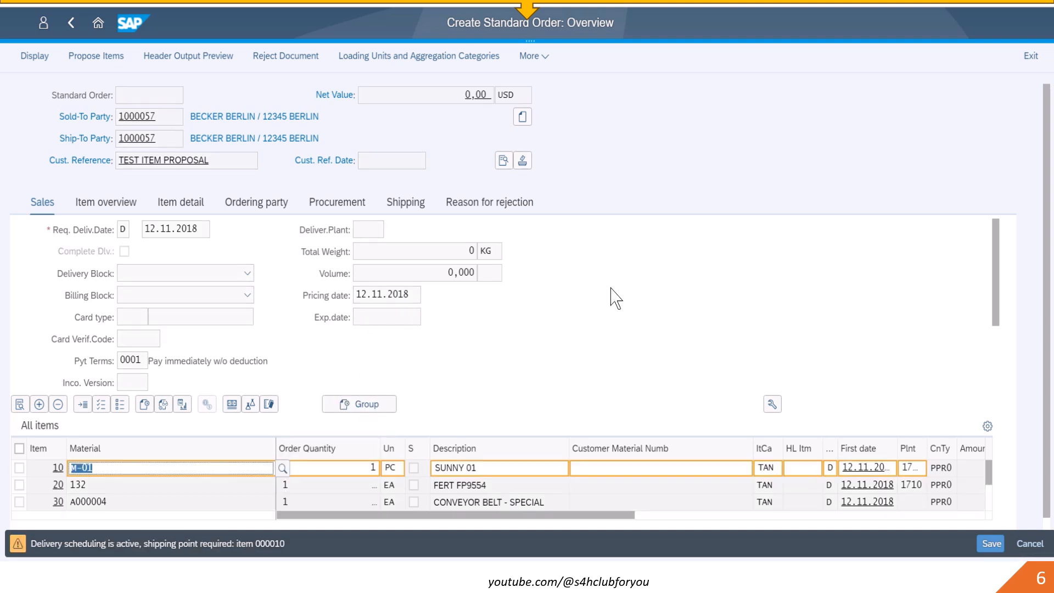
pyautogui.press('Return')
pyautogui.press('Return')
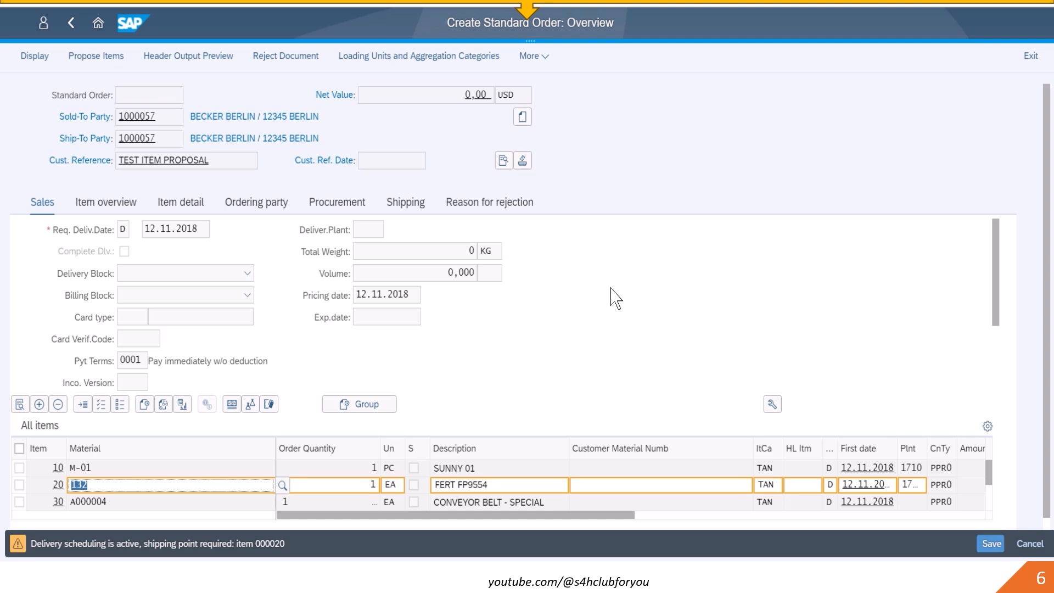
pyautogui.press('Return')
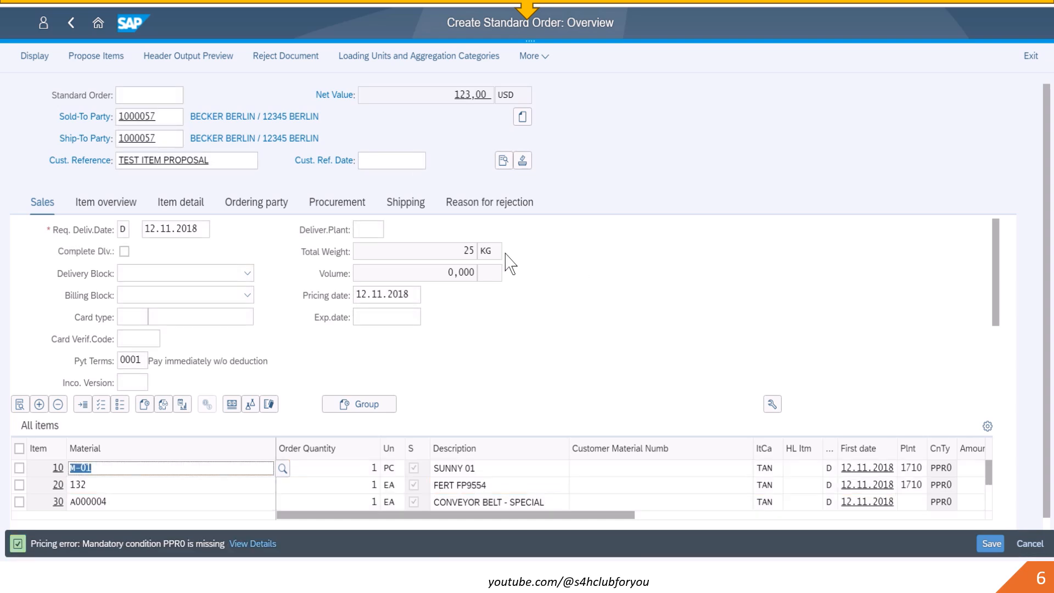
# - Save the standard order and return to the launchpad home
pyautogui.click(991, 543)
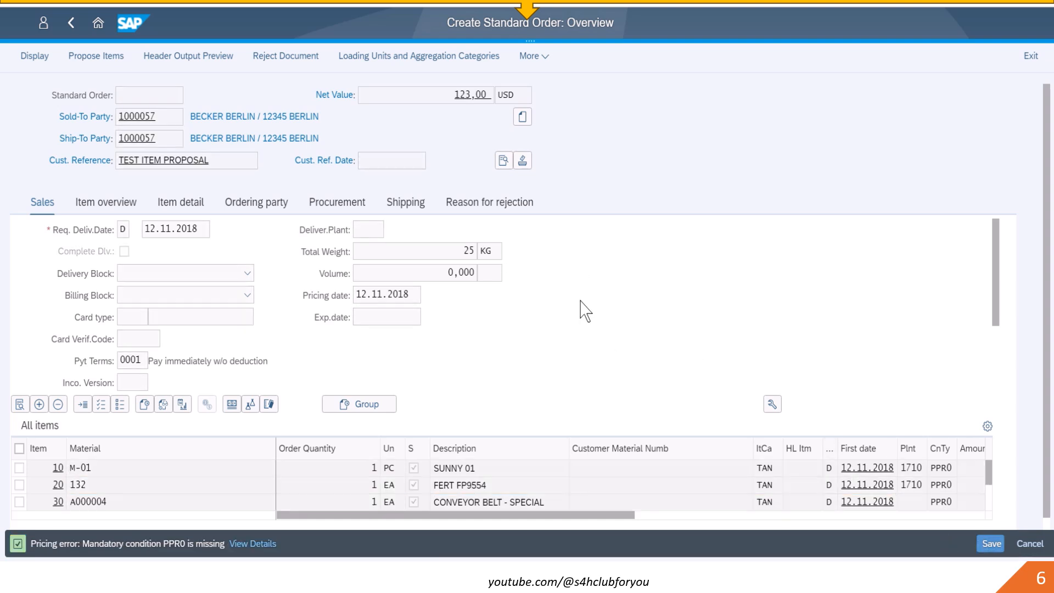
pyautogui.click(399, 331)
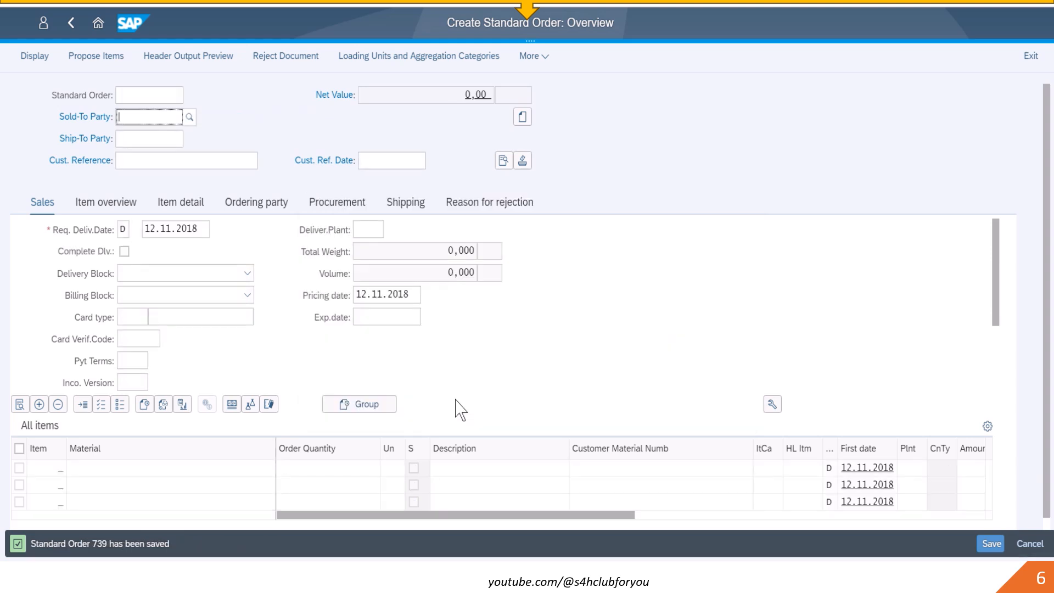
pyautogui.click(97, 30)
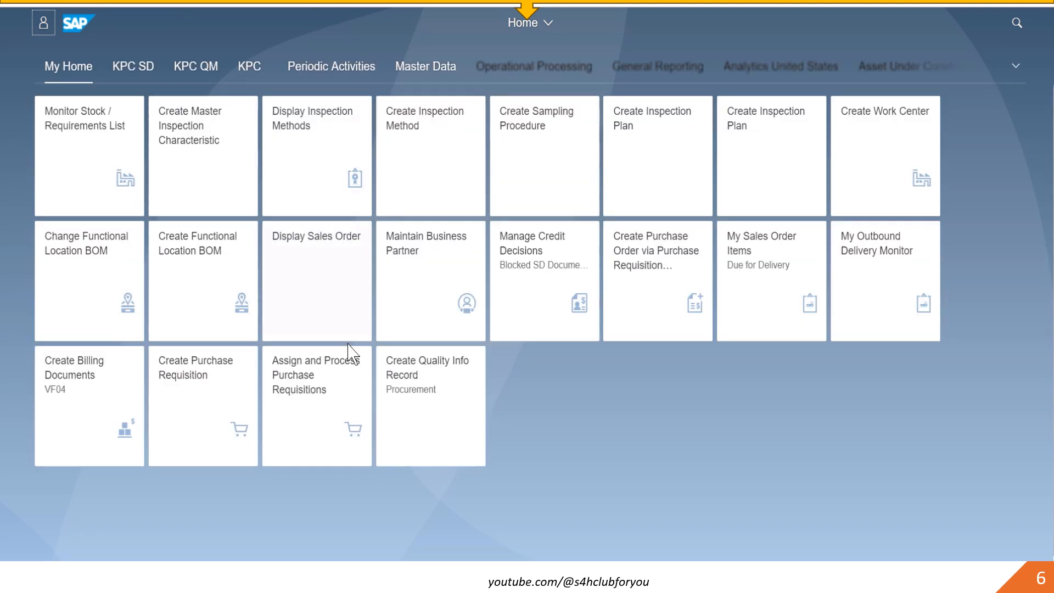
# - Open Maintain Business Partner from the KPC SD group and search organizations by search term BECKER
pyautogui.click(123, 65)
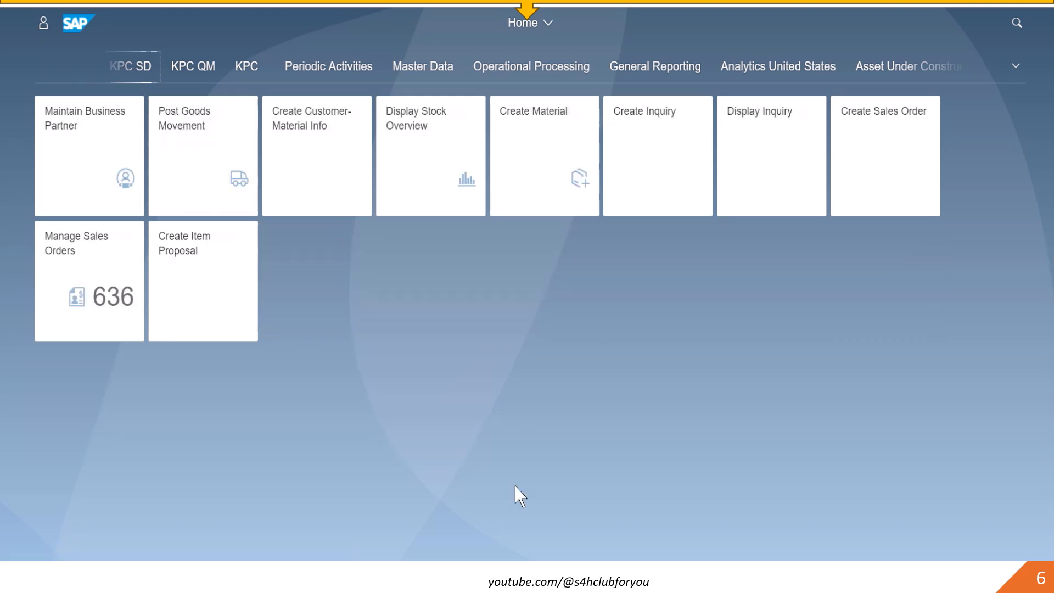
pyautogui.click(102, 179)
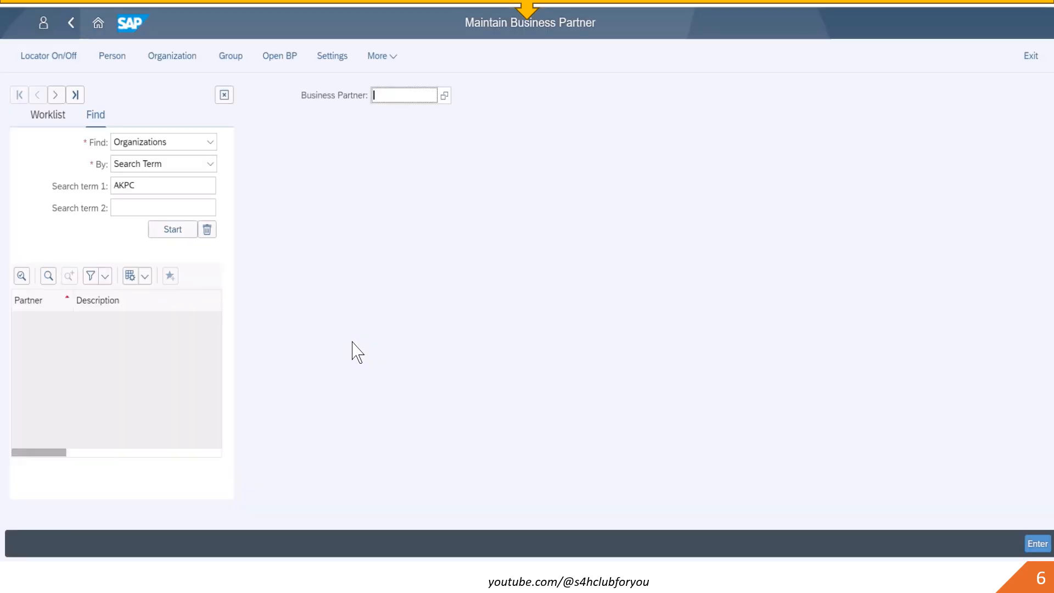
pyautogui.doubleClick(168, 182)
pyautogui.write('BEC')
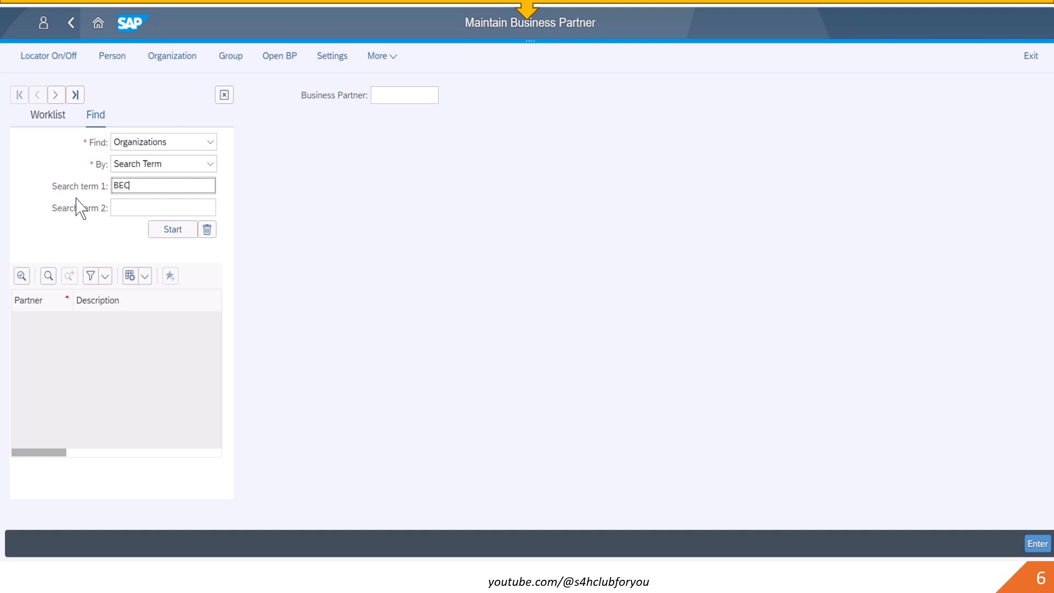
pyautogui.write('KER')
pyautogui.press('Return')
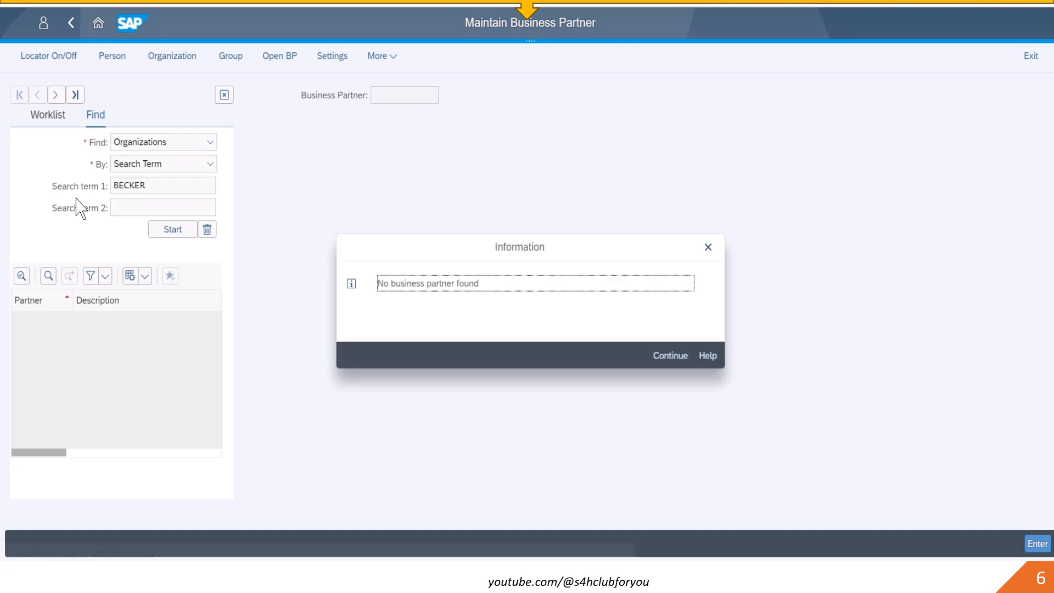
pyautogui.click(671, 356)
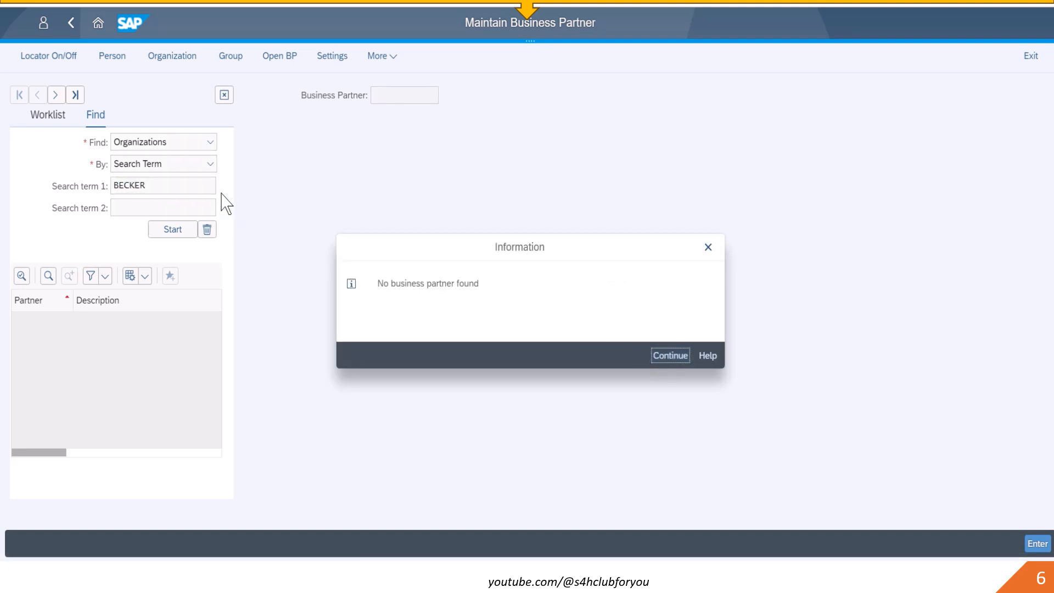
pyautogui.press('Return')
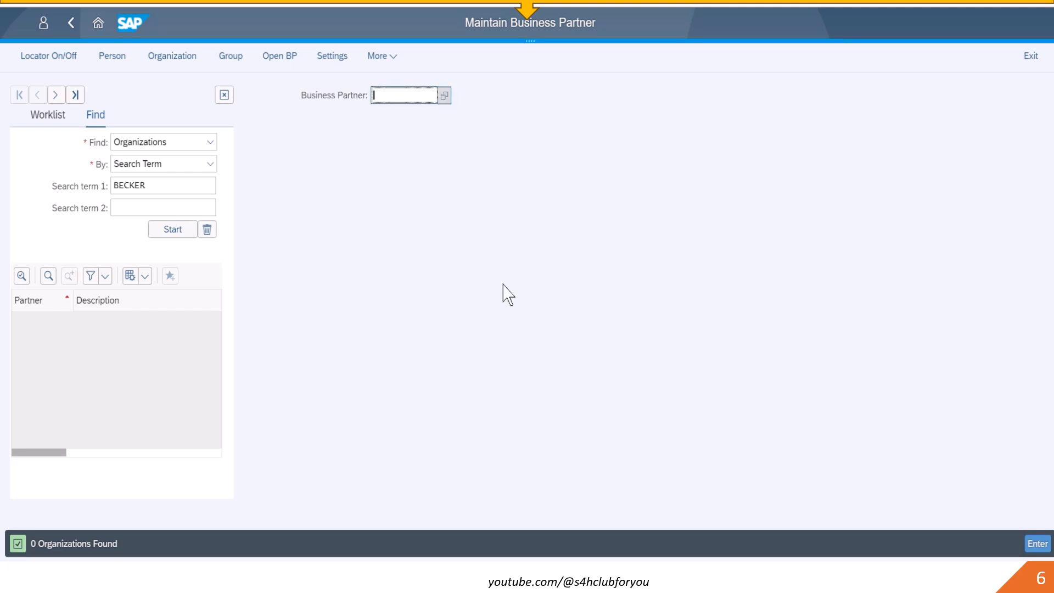
# - Search business partners by name BECKER* and open Becker Berlin
pyautogui.press('F4')
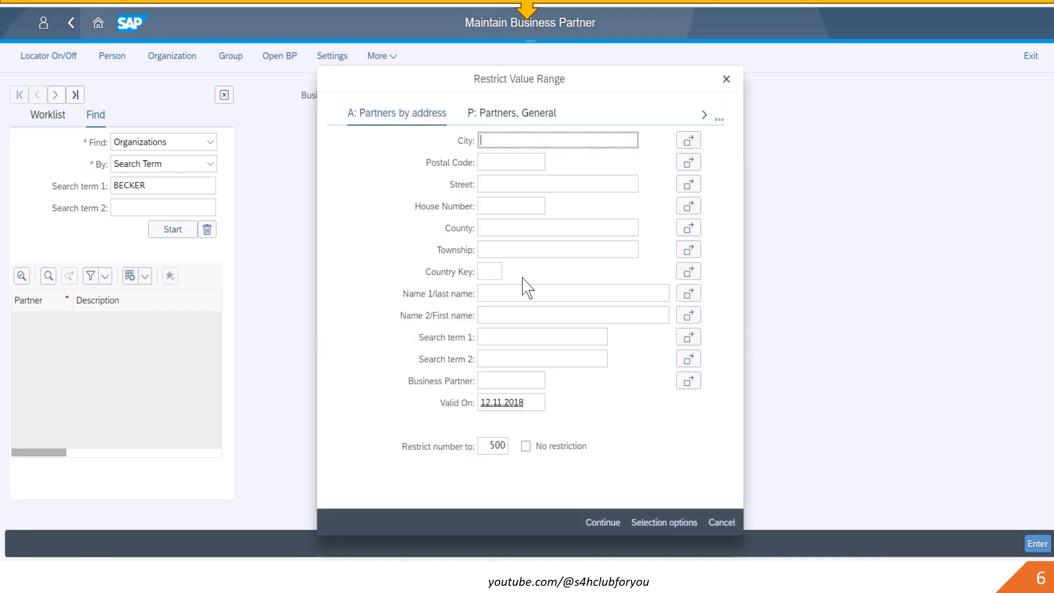
pyautogui.click(499, 295)
pyautogui.write('BE')
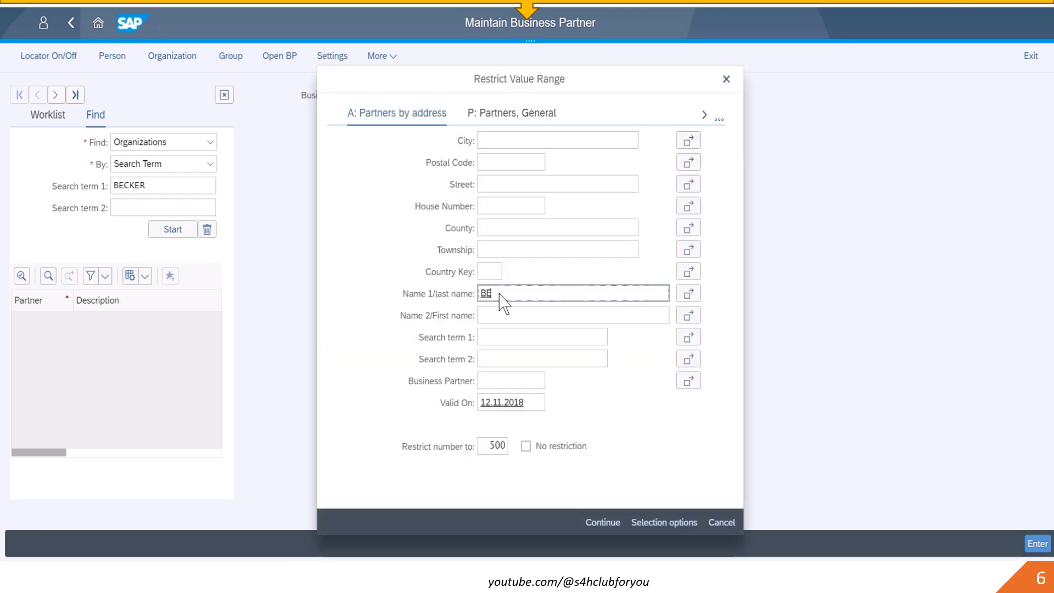
pyautogui.write('CKER*')
pyautogui.press('Return')
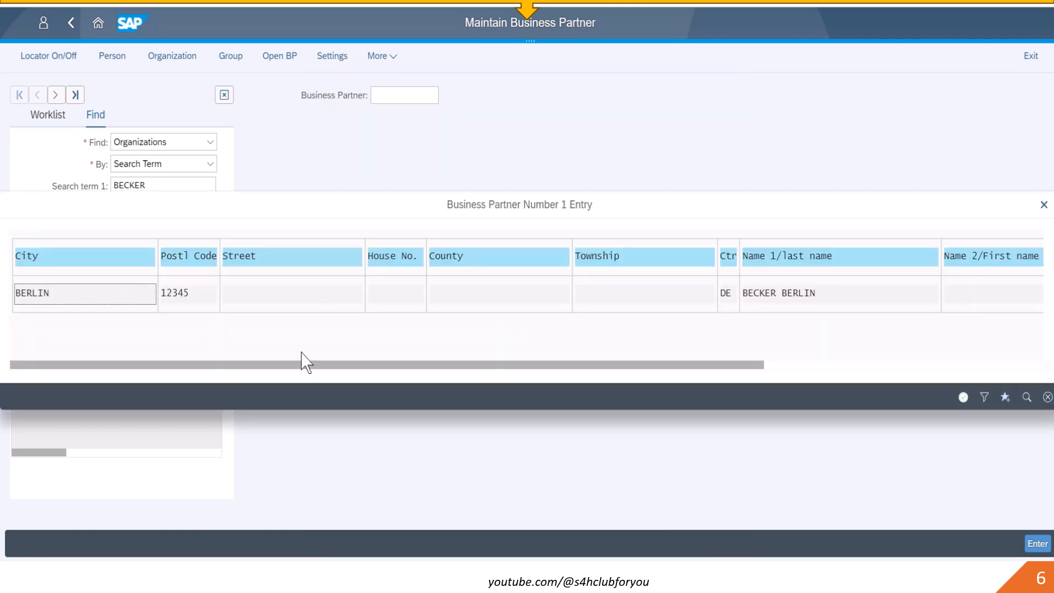
pyautogui.press('Return')
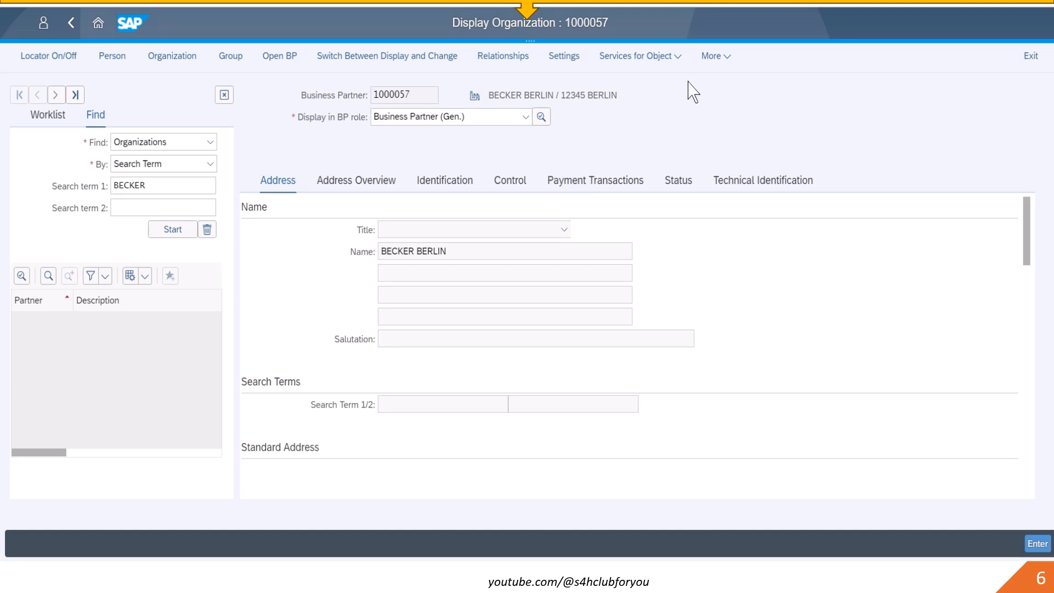
# - Switch the partner to the Customer role, open its sales and distribution data, and enter change mode
pyautogui.click(524, 118)
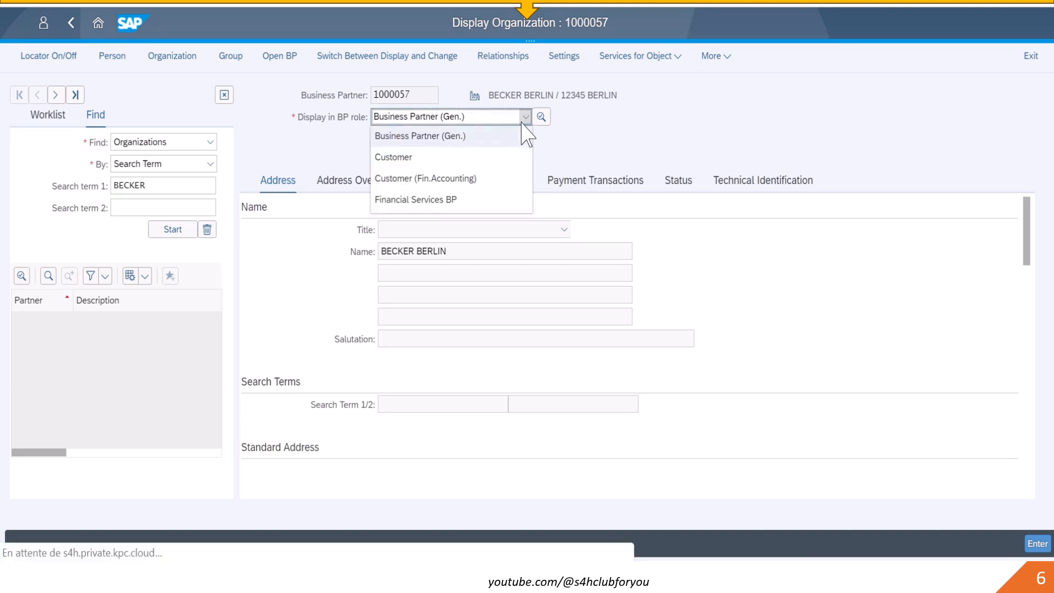
pyautogui.click(487, 158)
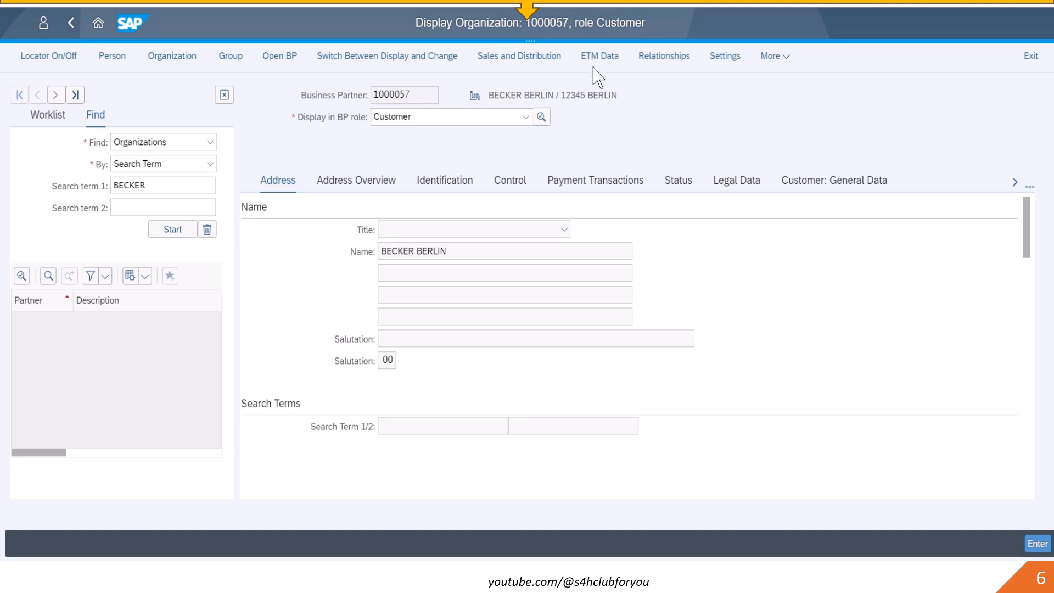
pyautogui.click(552, 59)
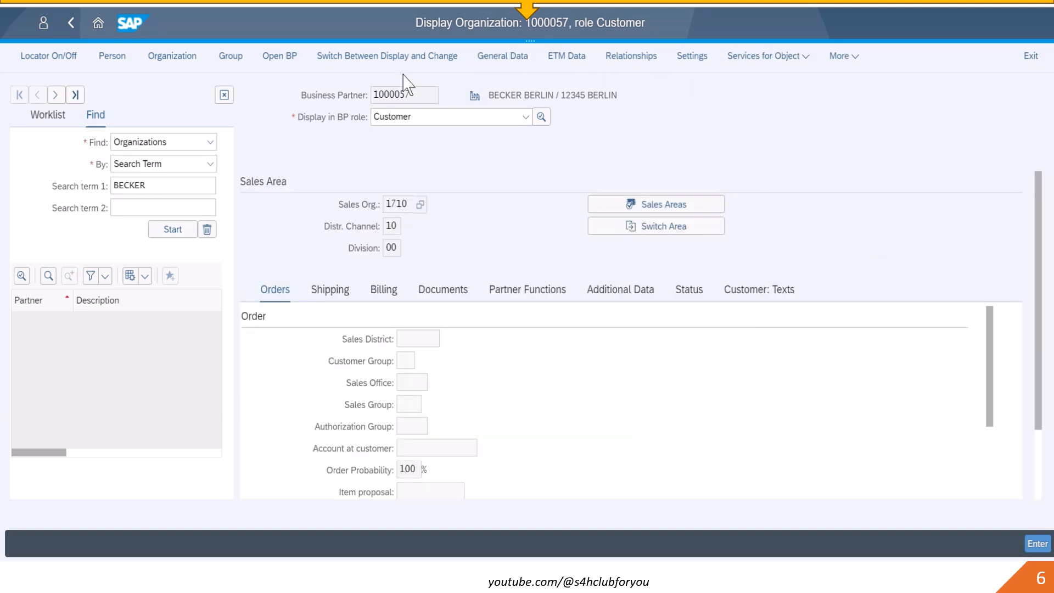
pyautogui.click(396, 56)
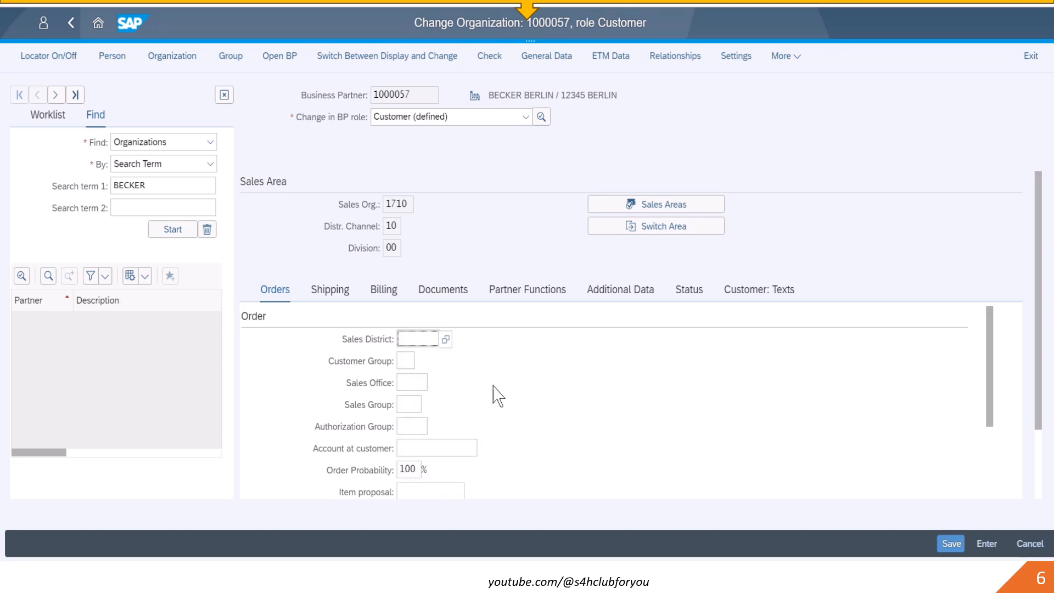
# - Try to open the value help for the Item proposal field in the Orders data
pyautogui.click(447, 490)
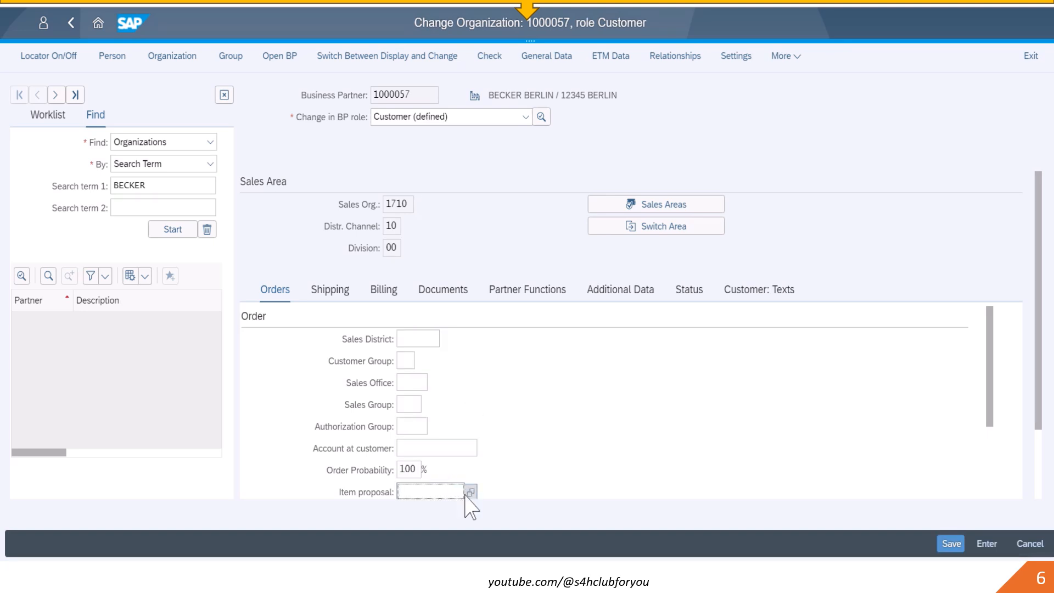
pyautogui.click(470, 493)
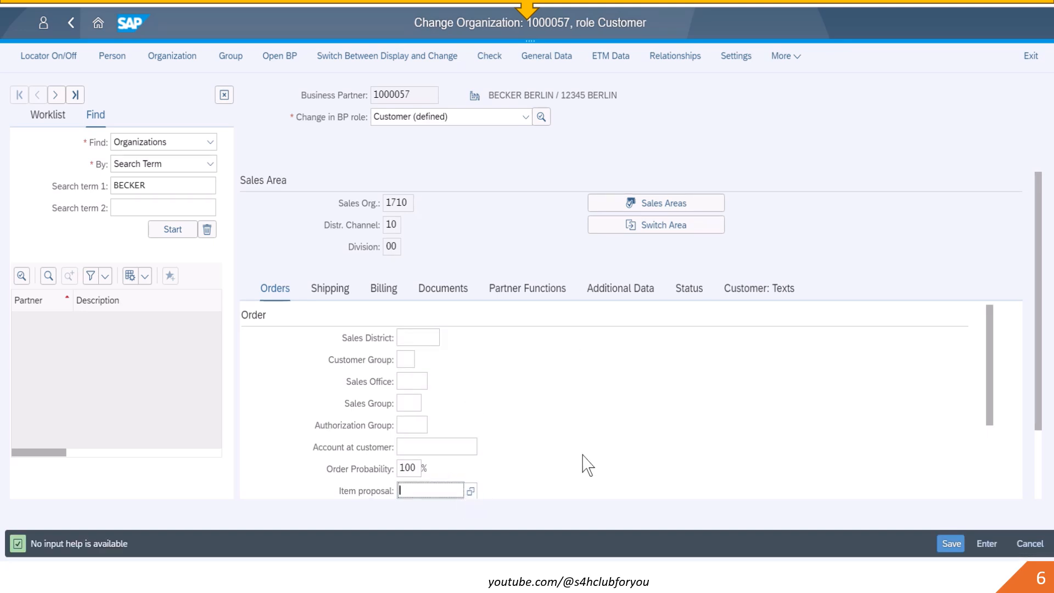
pyautogui.click(470, 491)
# - Open the Create Item Proposal app from the launchpad
pyautogui.scroll(-3, 585, 427)
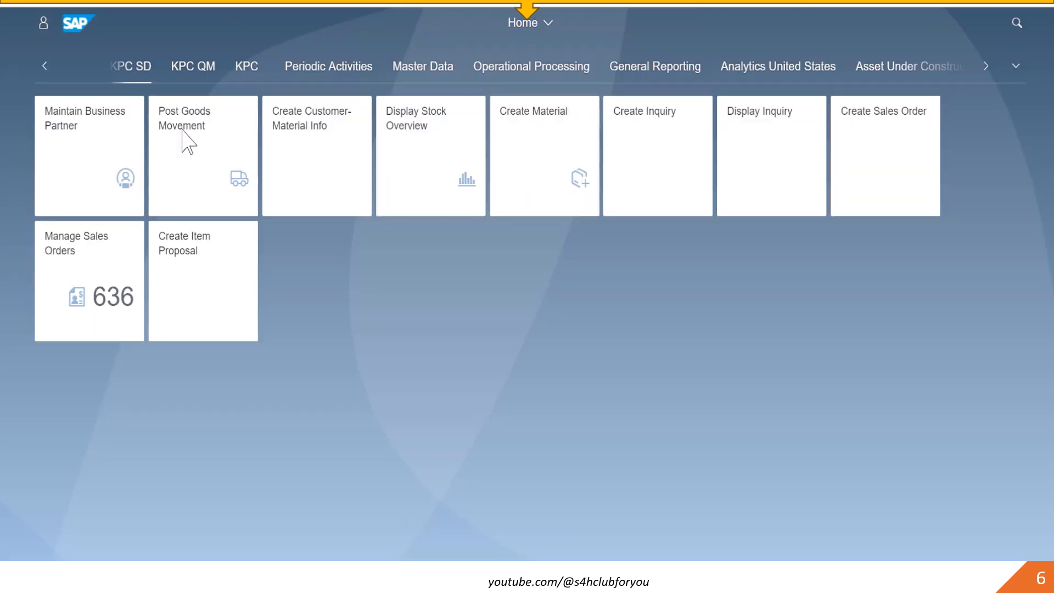
pyautogui.click(231, 298)
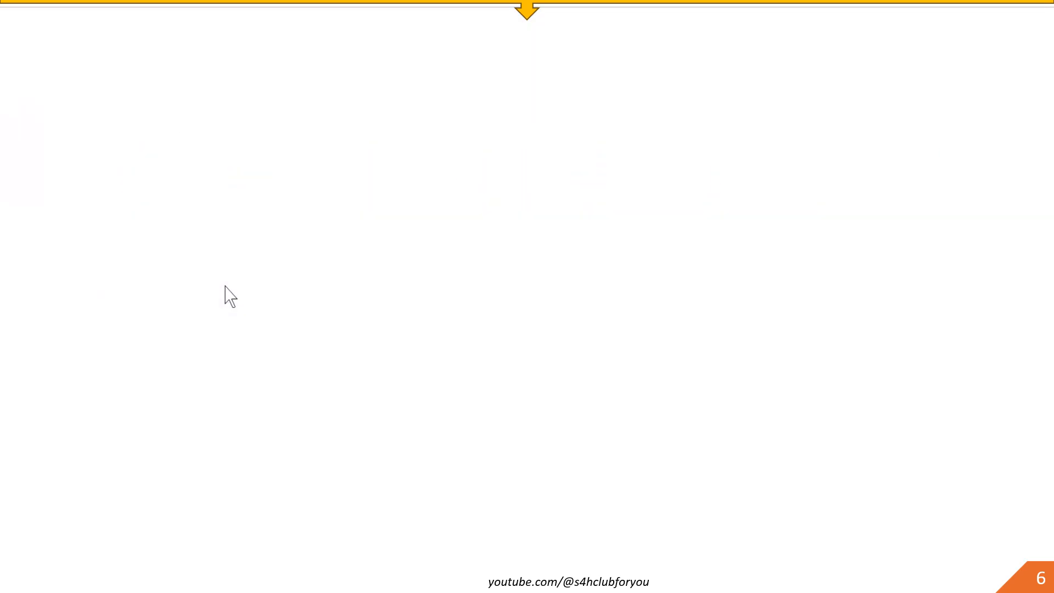